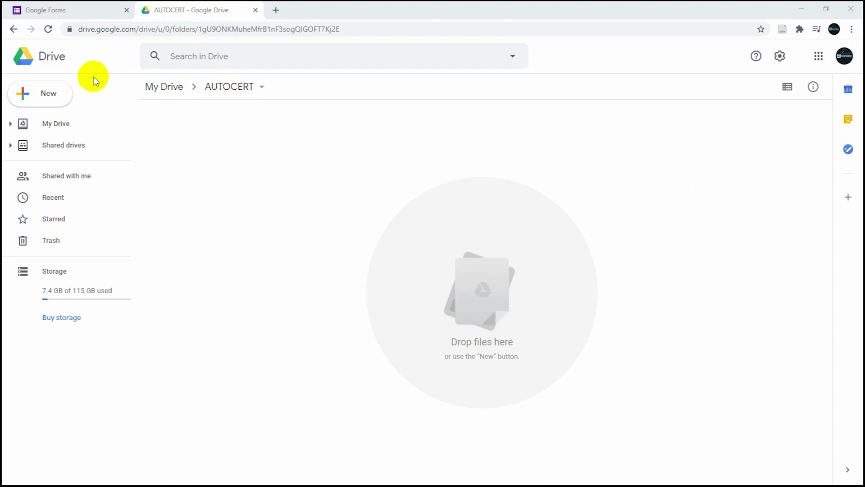
- Create a blank Google Form from the AUTOCERT Drive folder through New > More > Google Forms
click(49, 95)
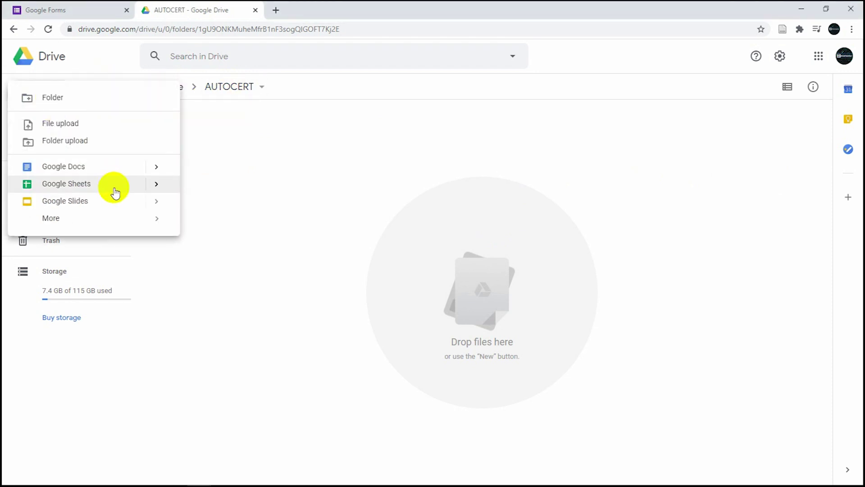
mouse_move(139, 219)
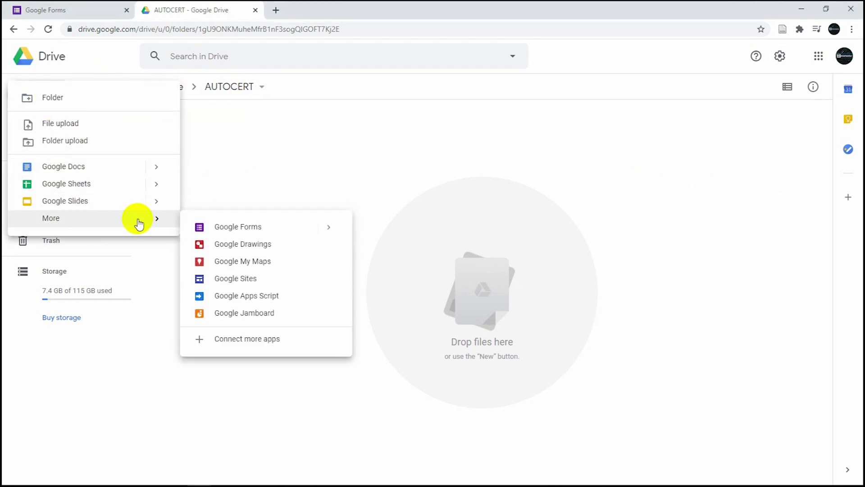
click(332, 227)
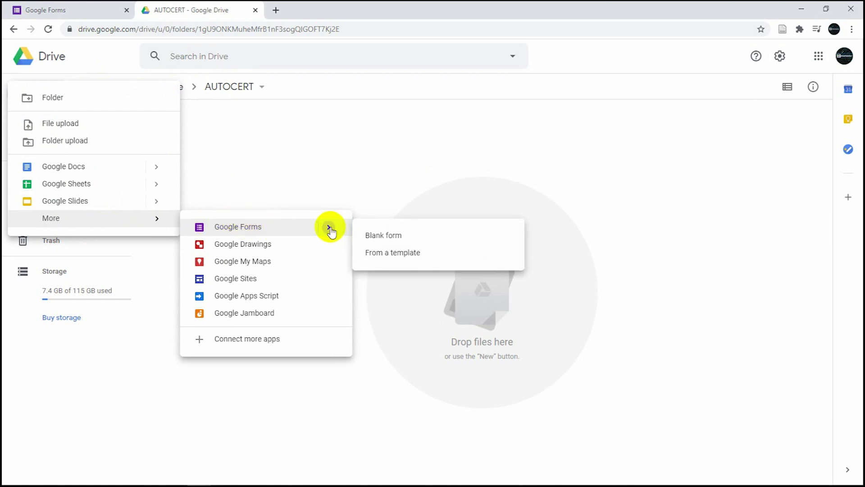
click(391, 234)
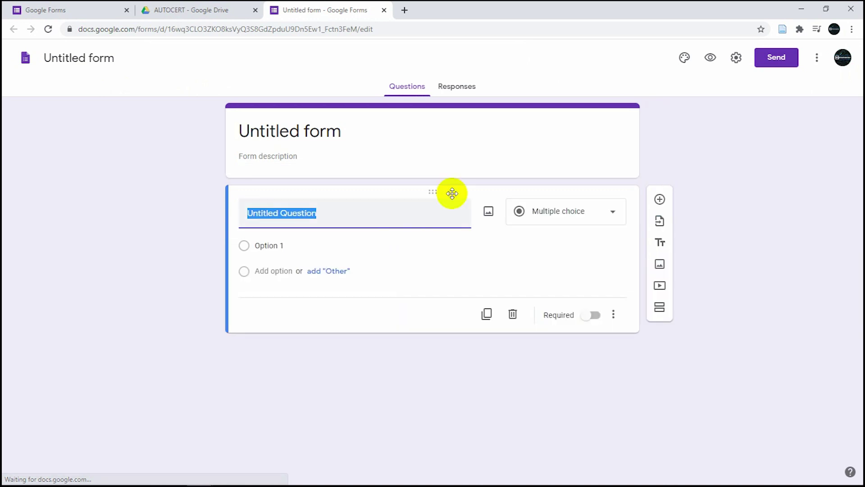
- Title the form 'ATTENDANCE' and add the description 'This is your attendance'
click(327, 130)
text(A)
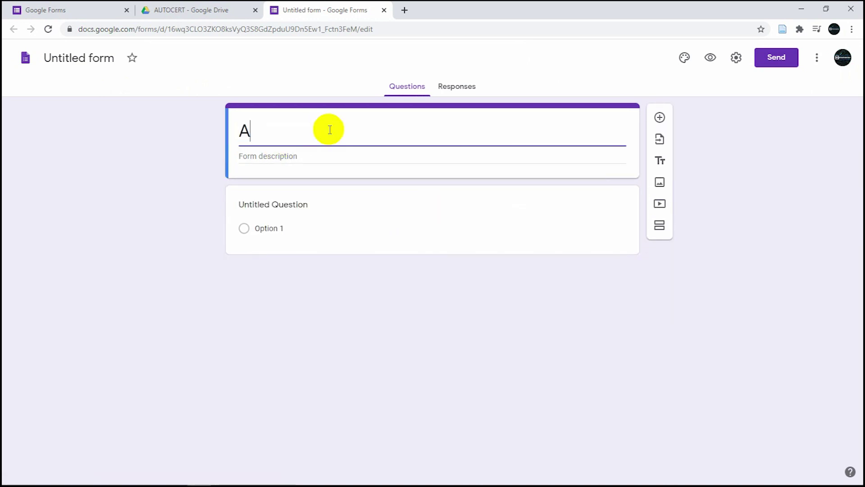
text(TTENDANCE)
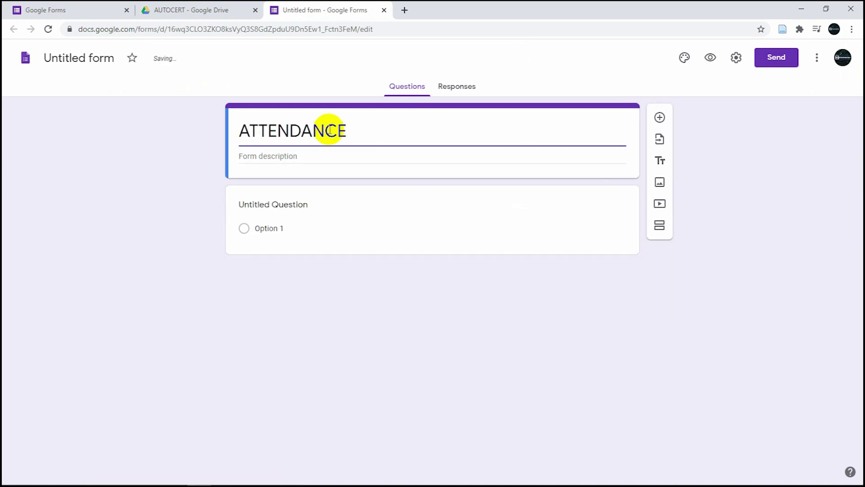
click(287, 160)
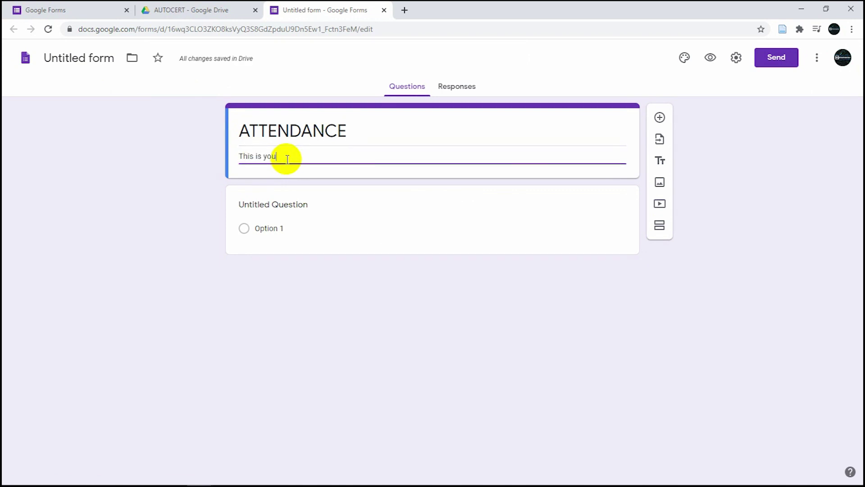
text(This is your attendance)
click(325, 282)
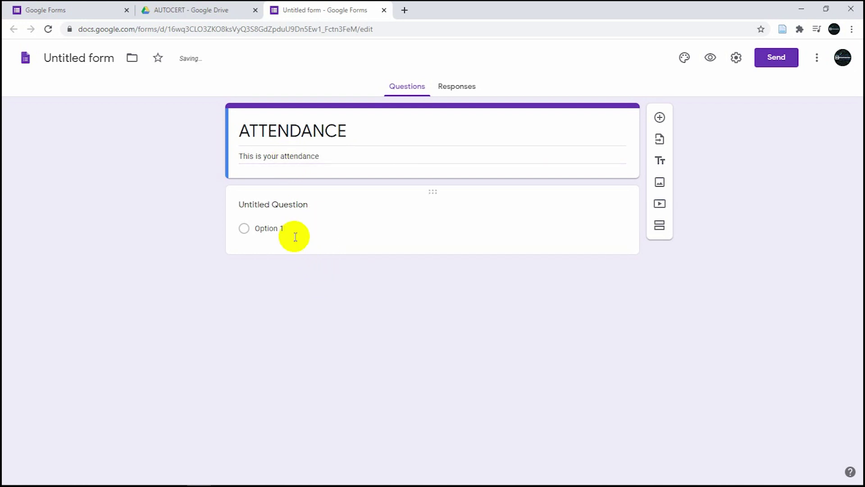
click(282, 207)
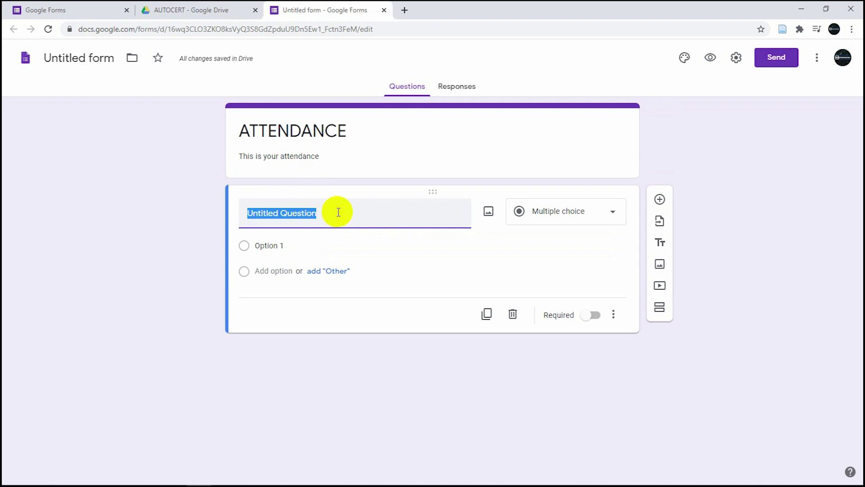
- Name the first question FULLNAME, make it required, and name the form file ATTENDANCE
text(FULLNAME)
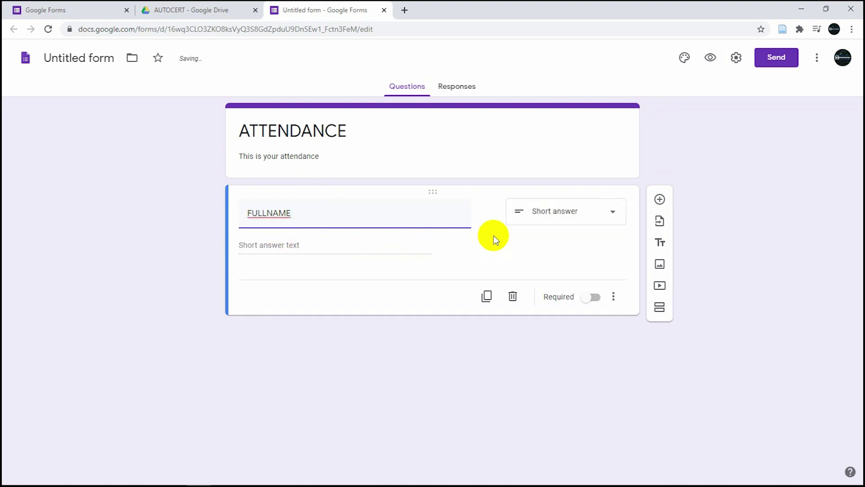
click(592, 298)
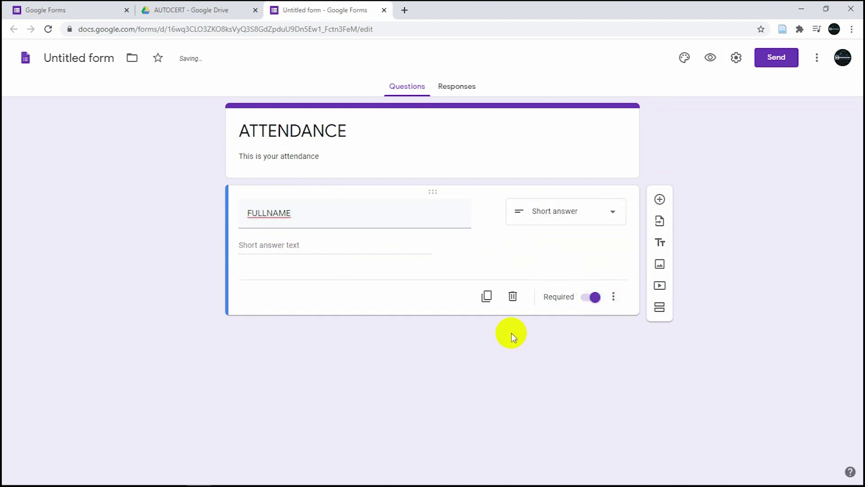
click(101, 57)
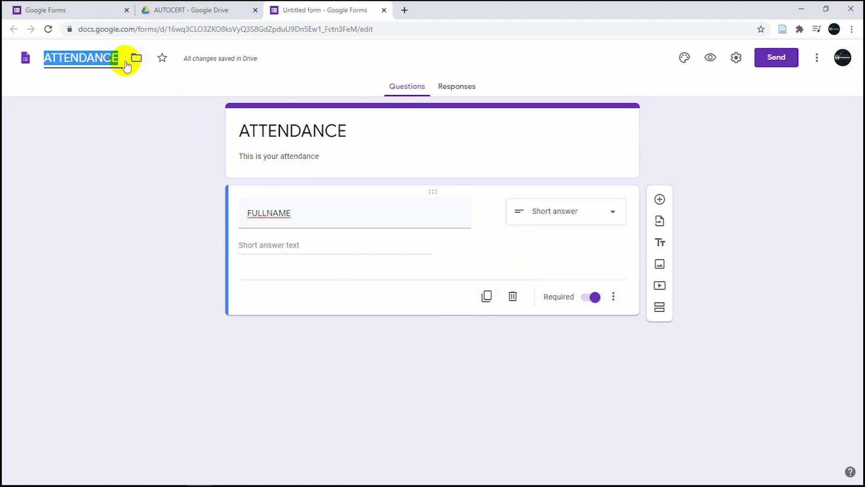
click(374, 317)
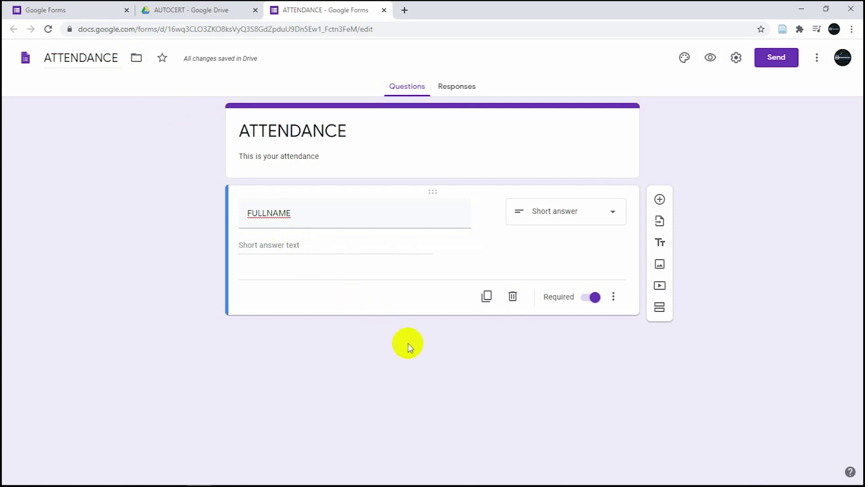
- Duplicate the FULLNAME question and enable collection of respondents' email addresses
click(487, 300)
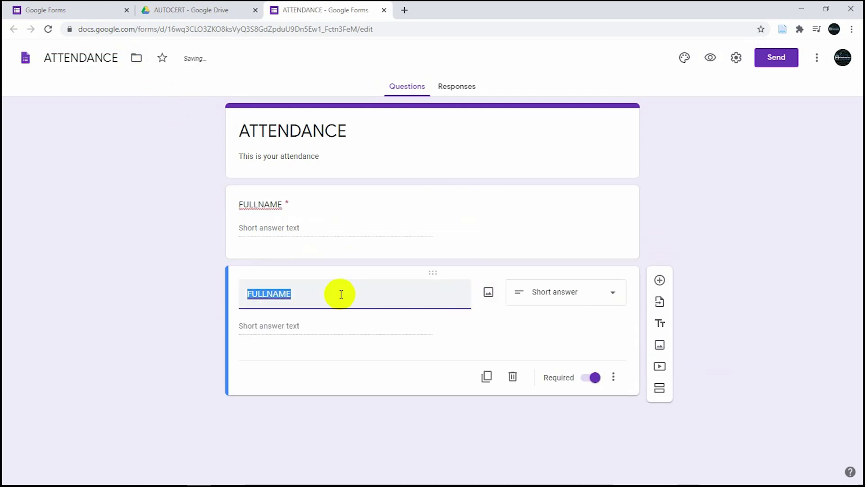
text(EMAIL)
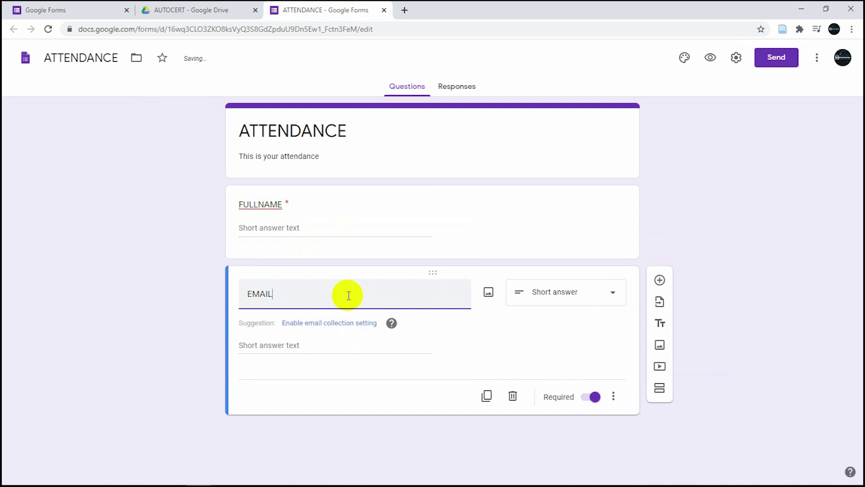
click(308, 325)
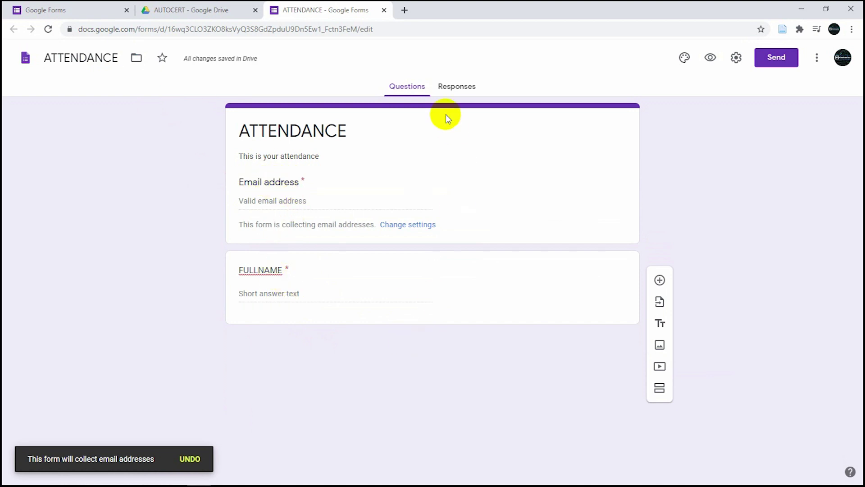
- Preview the form, then send responses to a new 'ATTENDANCE (Responses)' spreadsheet
click(449, 90)
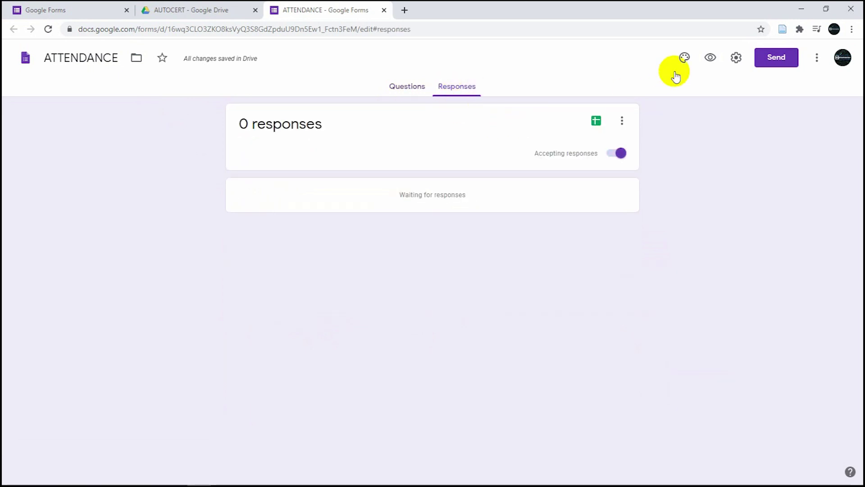
click(708, 58)
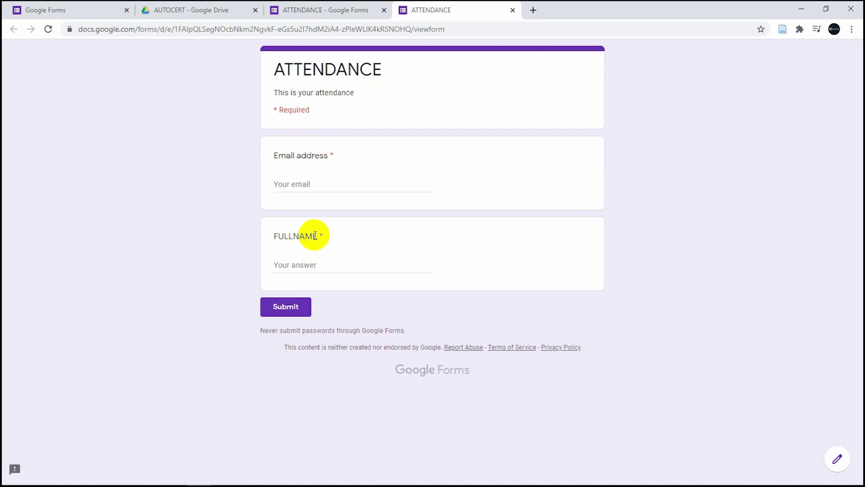
click(349, 11)
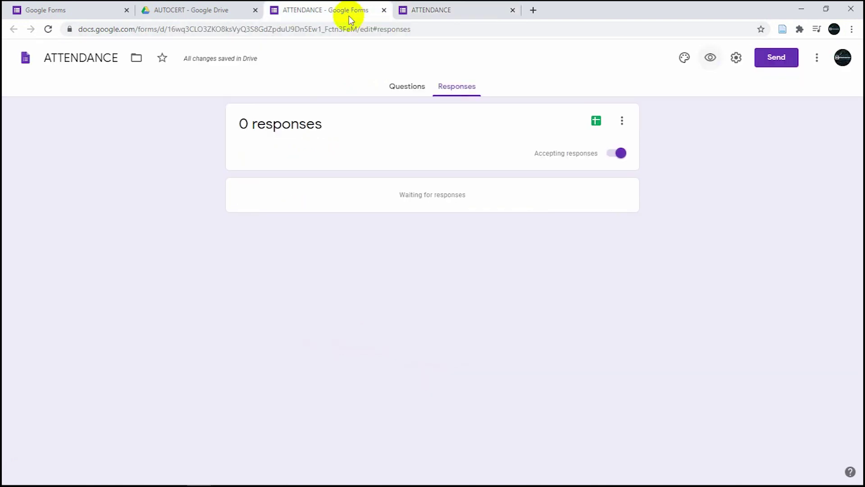
click(596, 122)
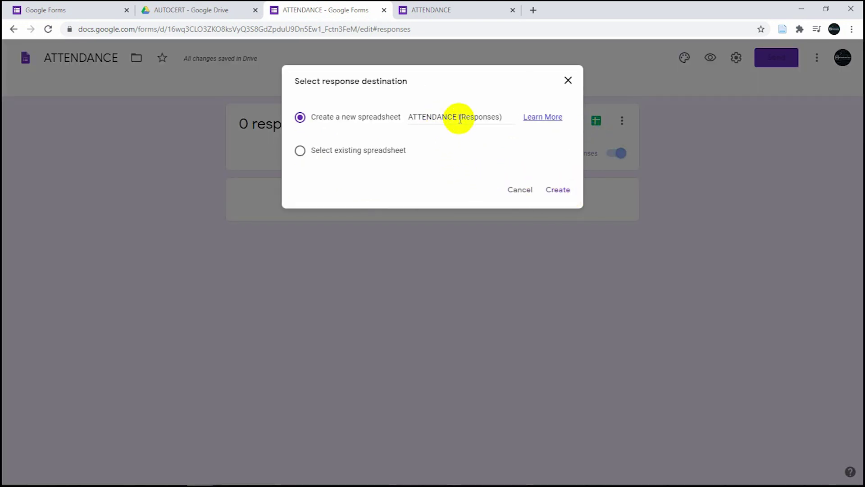
click(556, 190)
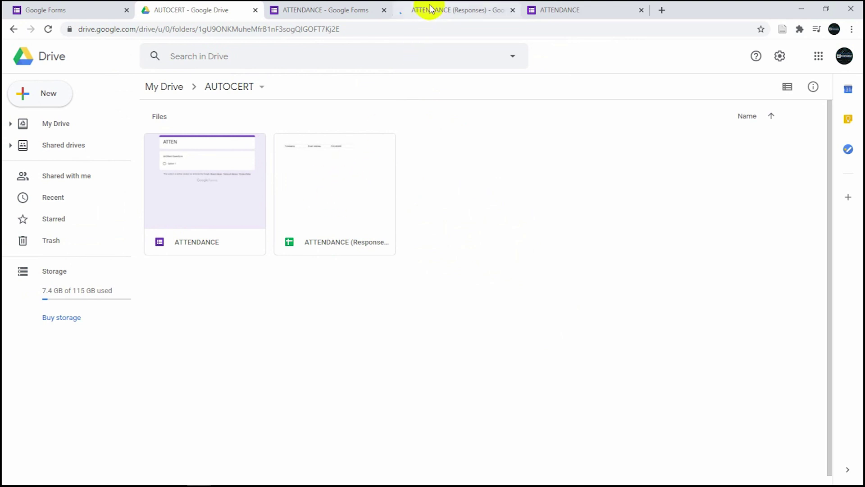
- Check the new response sheet, then start a blank Google Docs document in the AUTOCERT folder
click(430, 9)
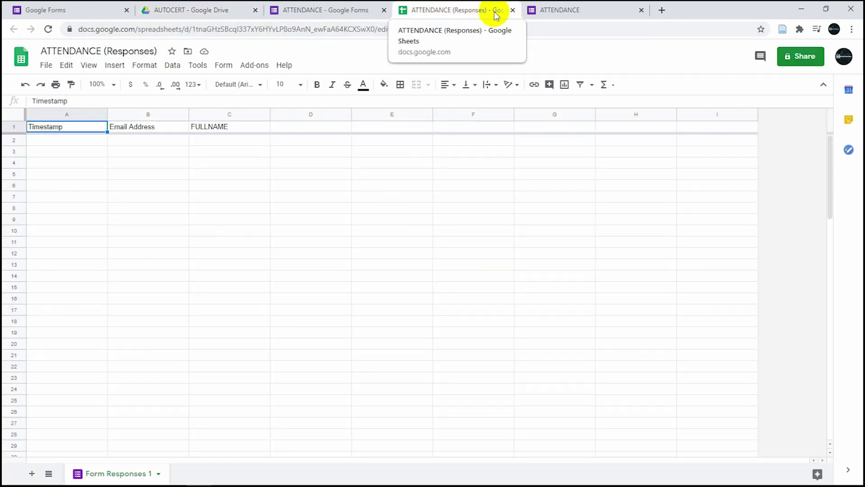
click(350, 10)
click(218, 10)
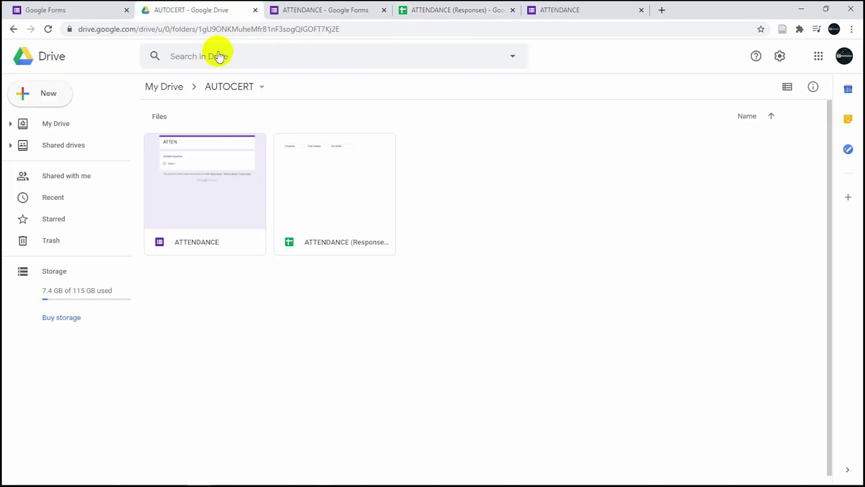
right_click(405, 293)
click(342, 292)
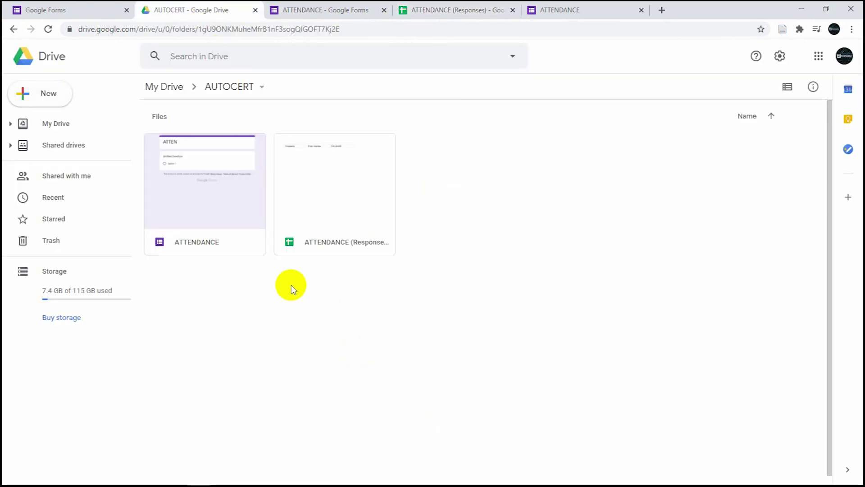
click(49, 95)
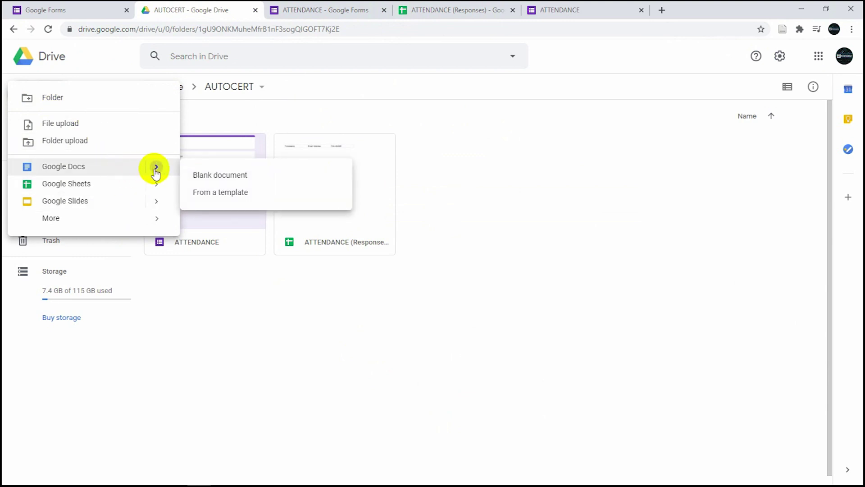
mouse_move(142, 220)
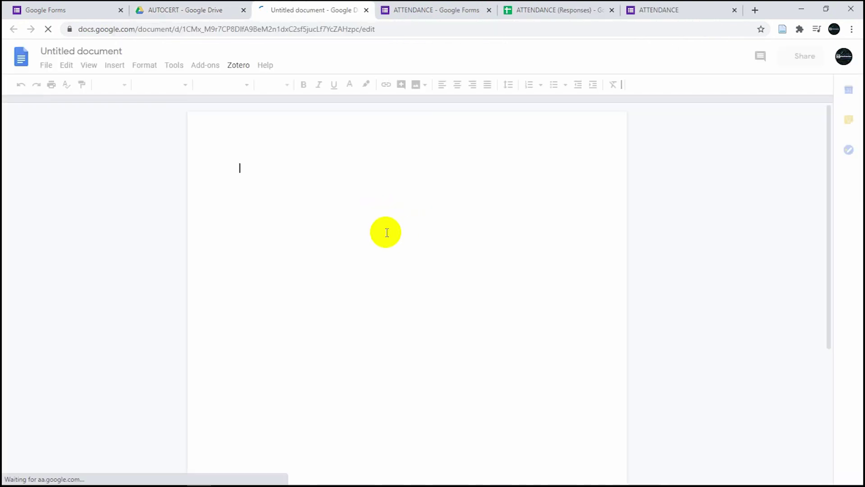
- Type the heading 'CERTIFICATE OF PARTICIPATION IS AWARDED TO' at the top of the page
click(149, 66)
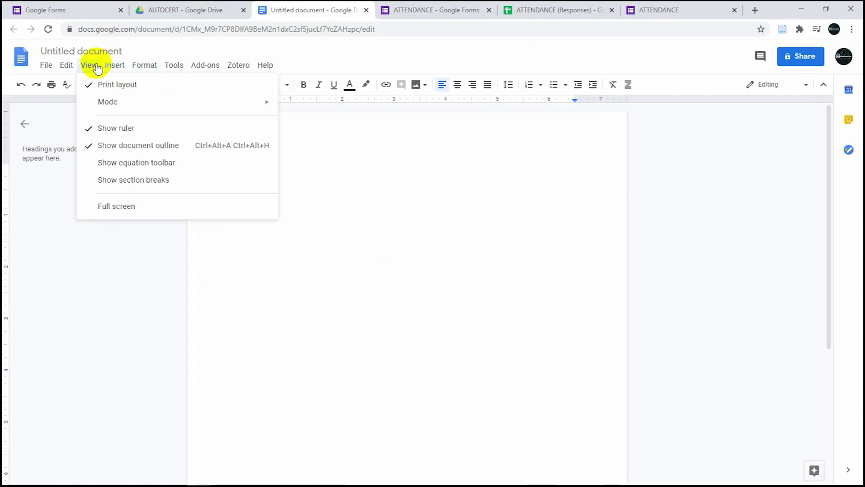
mouse_move(118, 71)
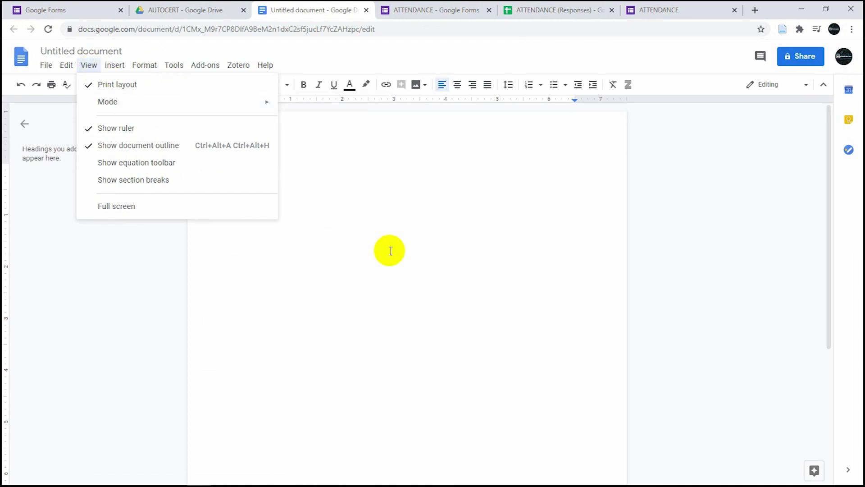
click(390, 250)
text(CERTI)
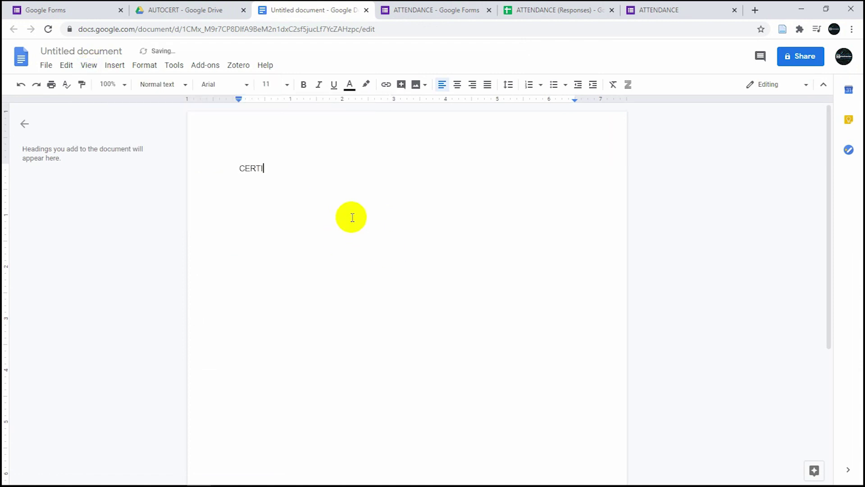
text(TI)
key(BackSpace)
key(BackSpace)
key(BackSpace)
text(IFICATE OF PARTICIPATION IS AWARDED TO)
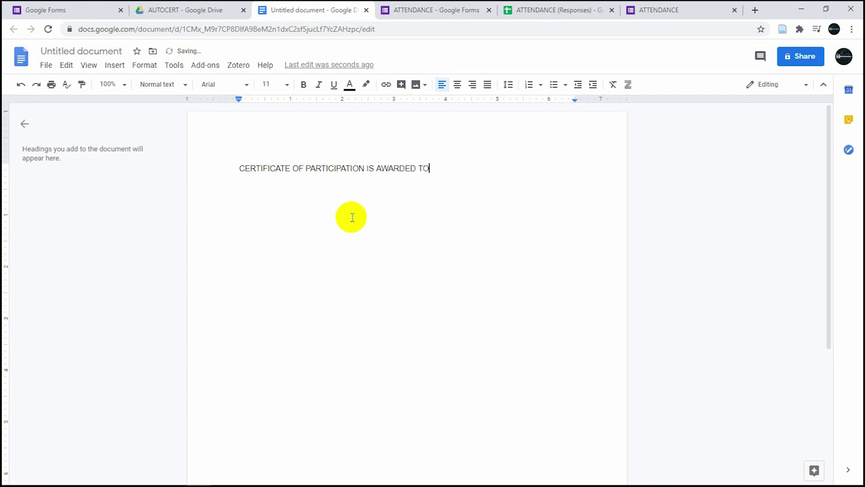
key(Return)
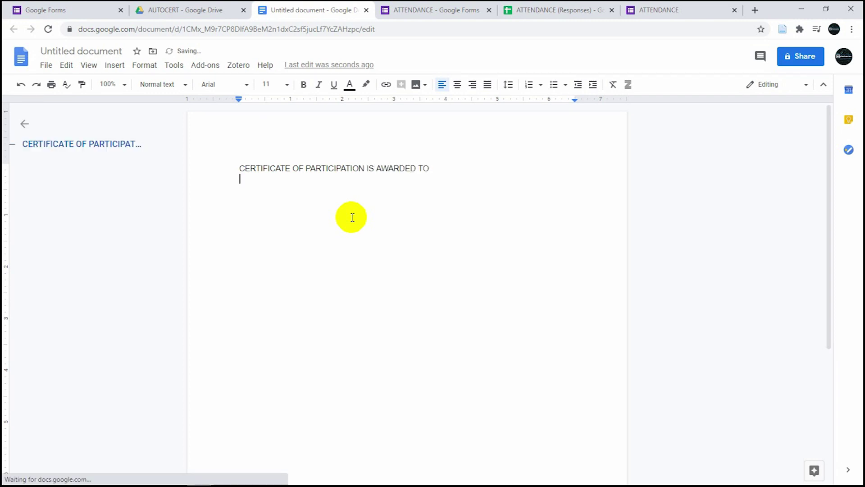
- Add a '<<FULLNAME>>' placeholder line below and centre all the text
text(<<)
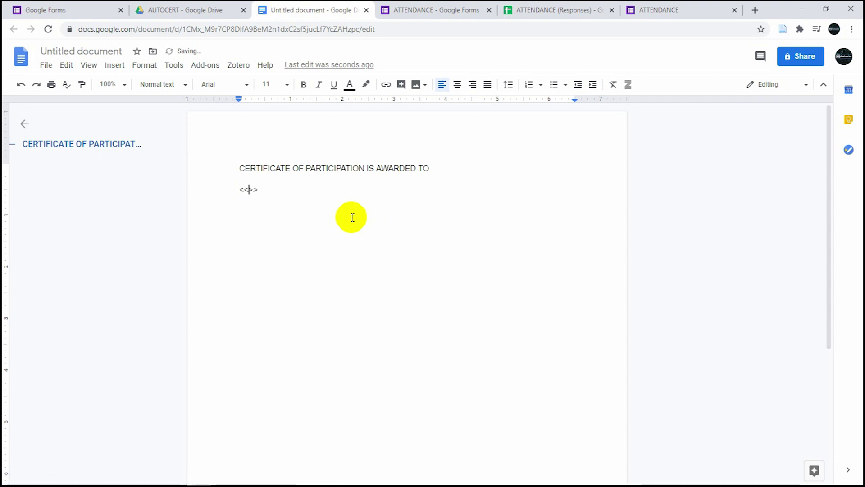
text(FULLNAME)
click(322, 193)
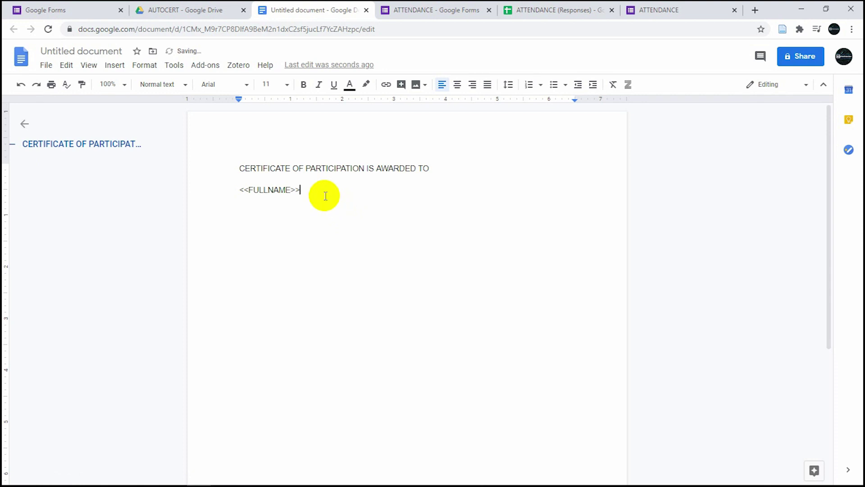
key(Return)
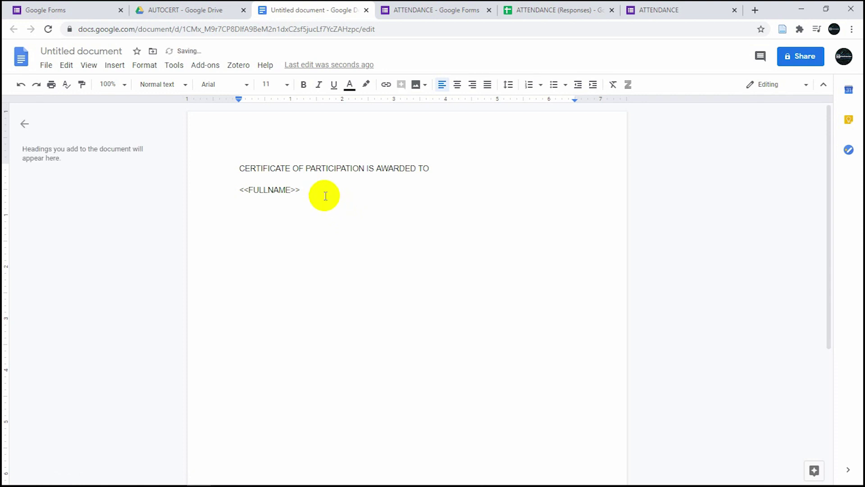
key(ctrl+a)
click(456, 85)
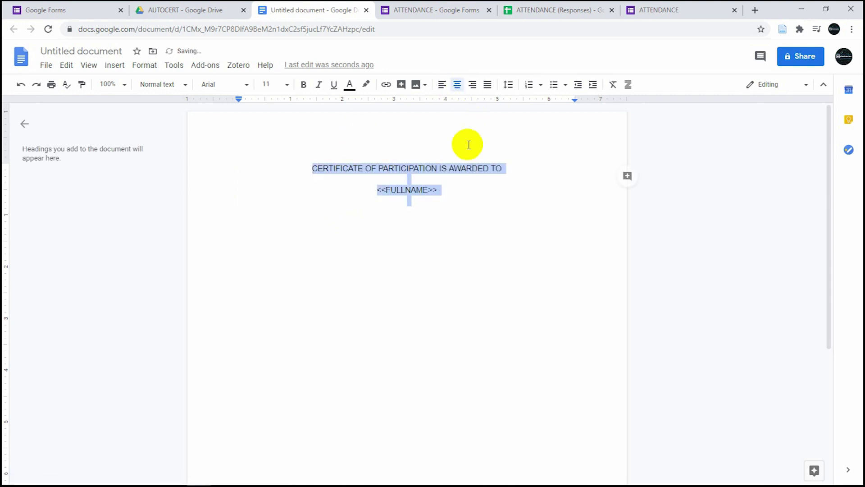
- Add an underscore signature line beneath <<FULLNAME>> and left-align the line after it
click(475, 203)
key(Return)
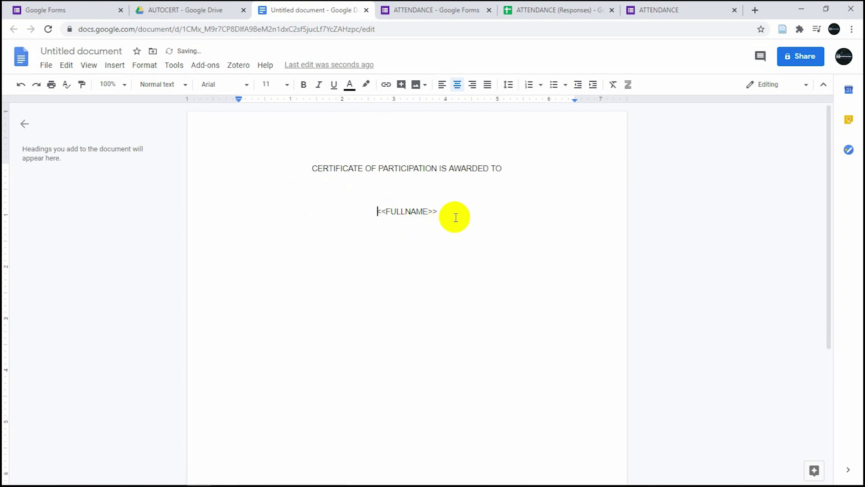
key(Return)
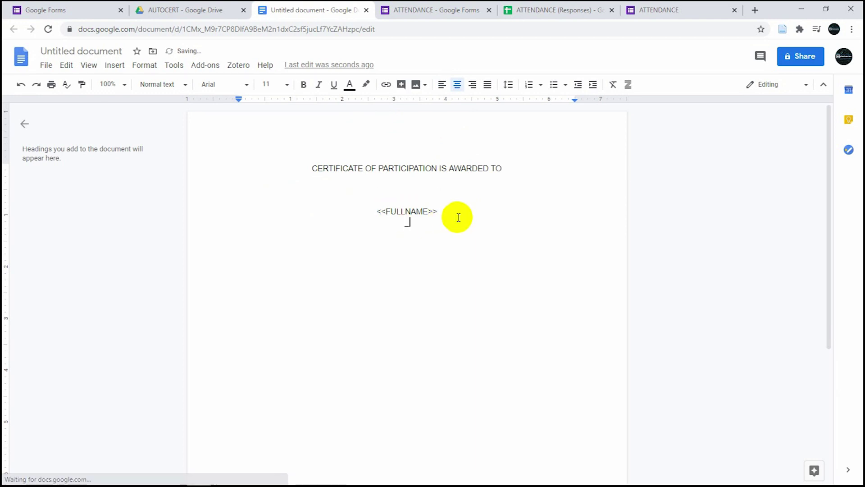
text(____________________________________________________)
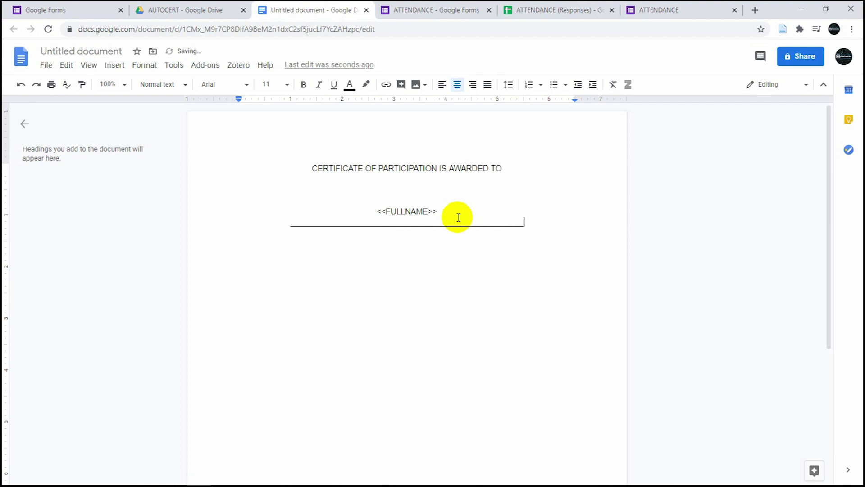
key(Return)
key(Return)
key(ctrl+shift+l)
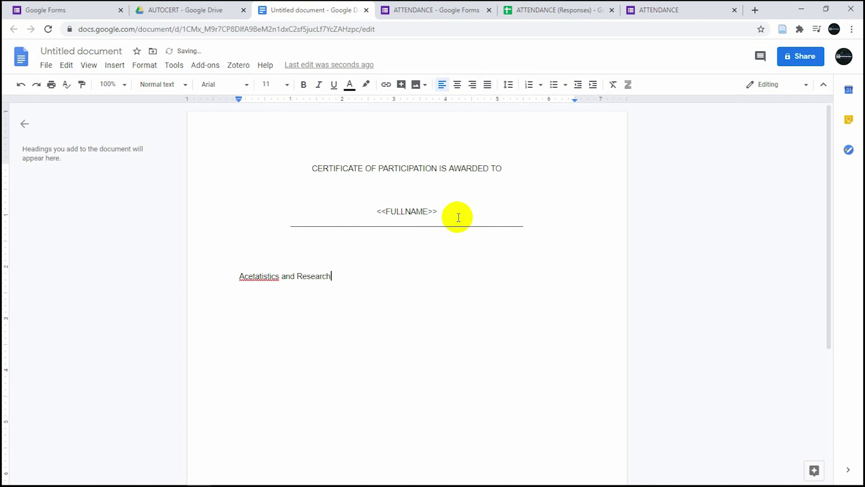
- Lowercase the organisation line to 'acetatistics and Research' and add a 'signed:' line above it
click(244, 275)
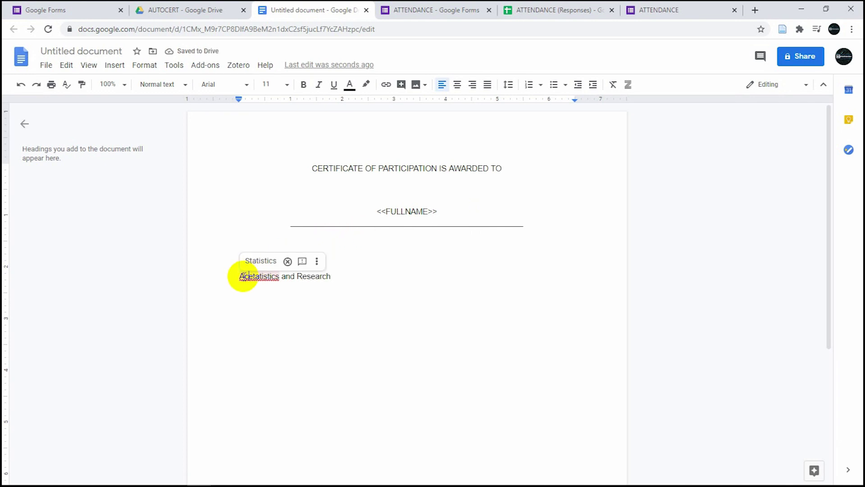
key(BackSpace)
text(a)
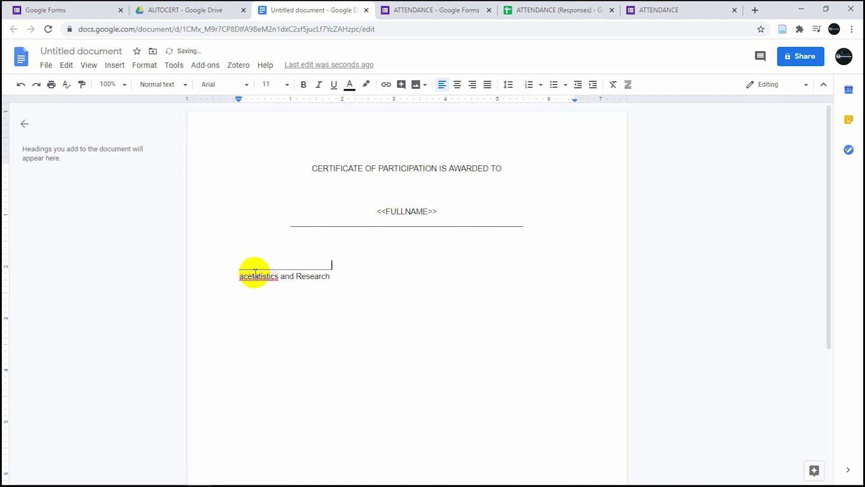
key(Return)
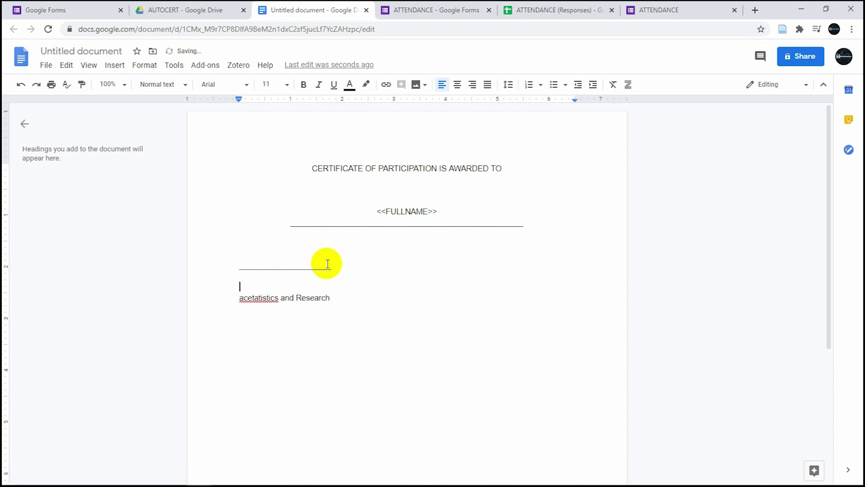
click(331, 269)
drag(332, 269, 238, 263)
text(signed:)
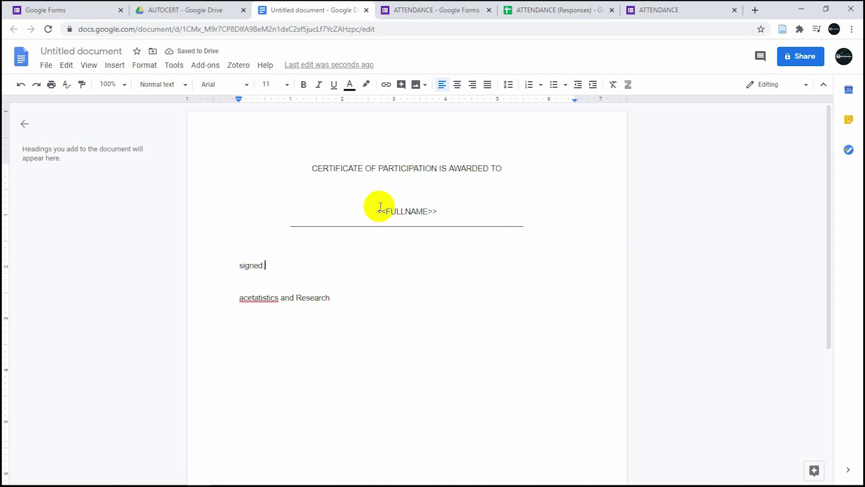
click(105, 52)
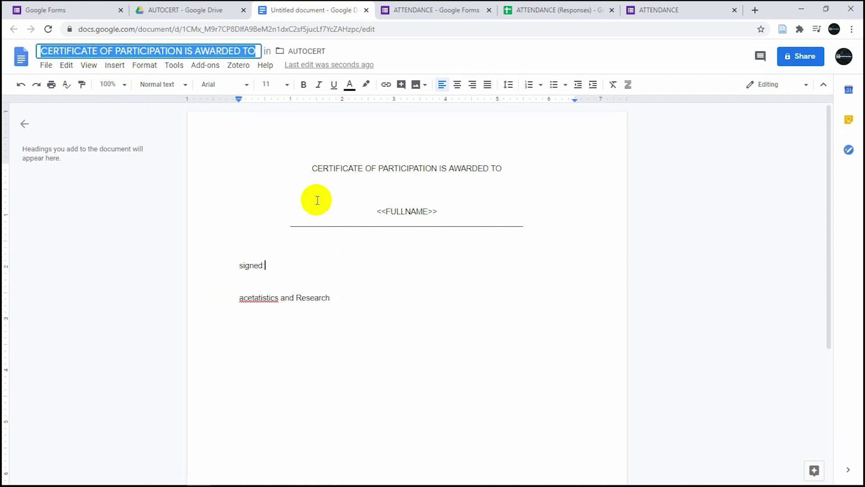
- Retitle the document 'CERTIFICATION' and switch back to the AUTOCERT Drive tab
text(CERTI)
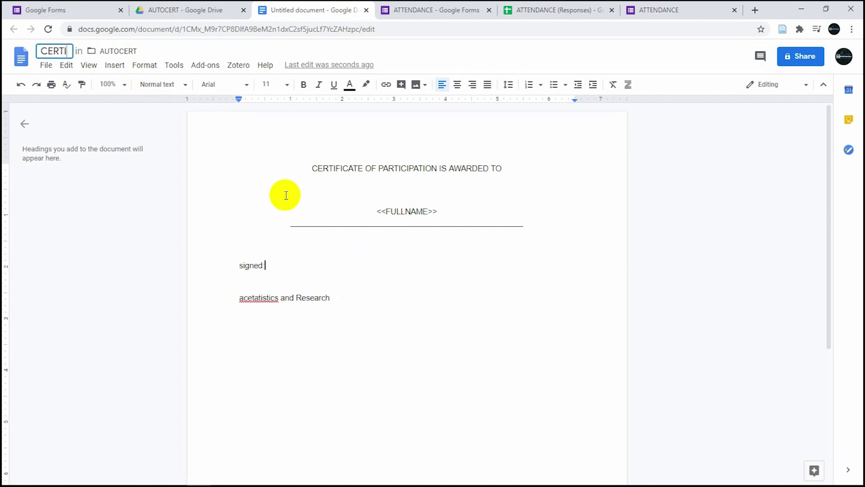
text(FICATE)
key(BackSpace)
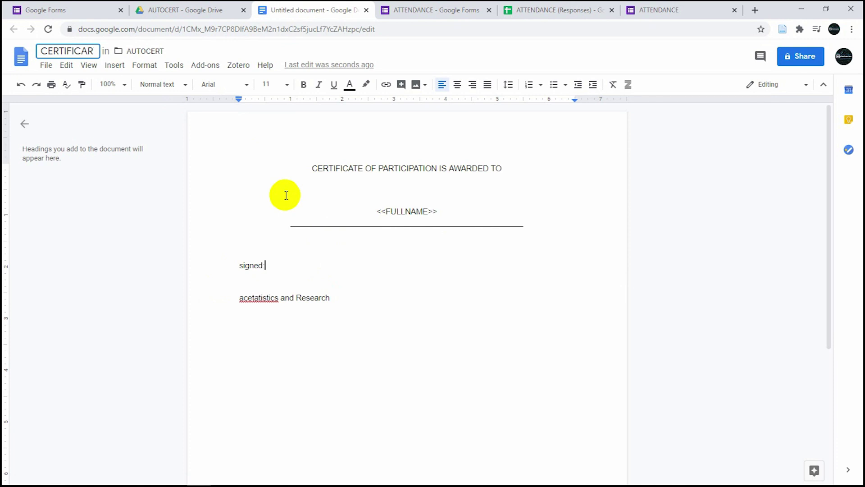
text(E)
key(BackSpace)
text(ION)
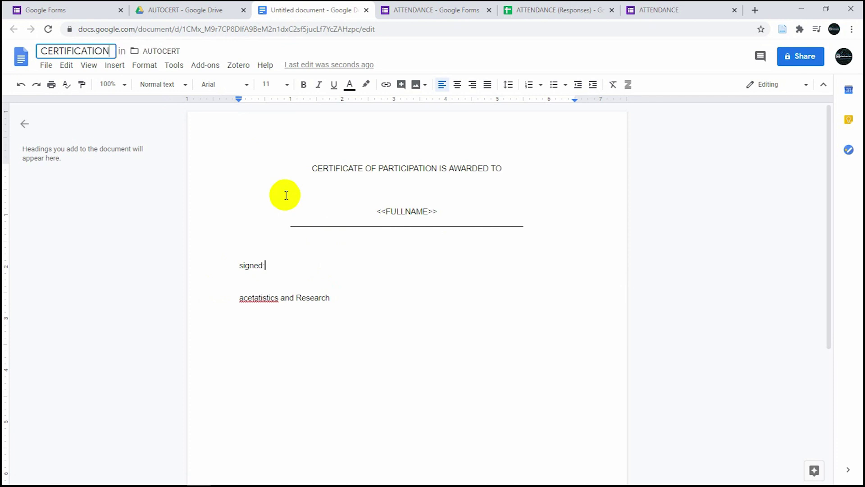
click(392, 254)
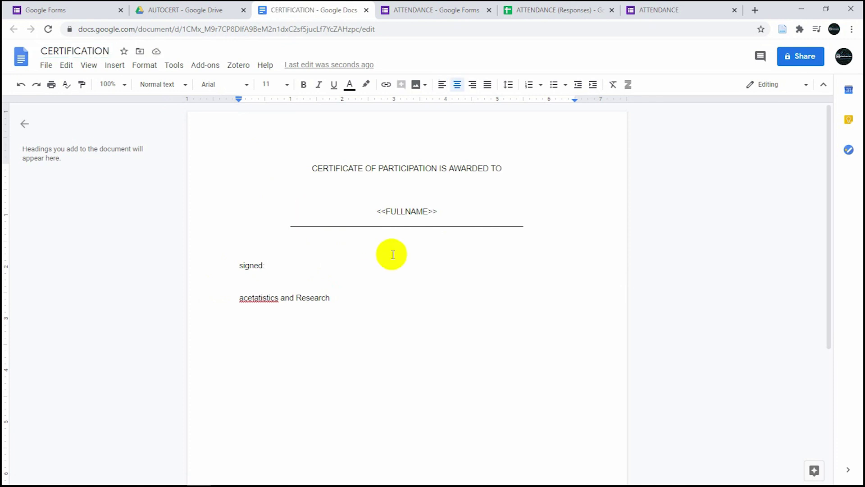
click(203, 9)
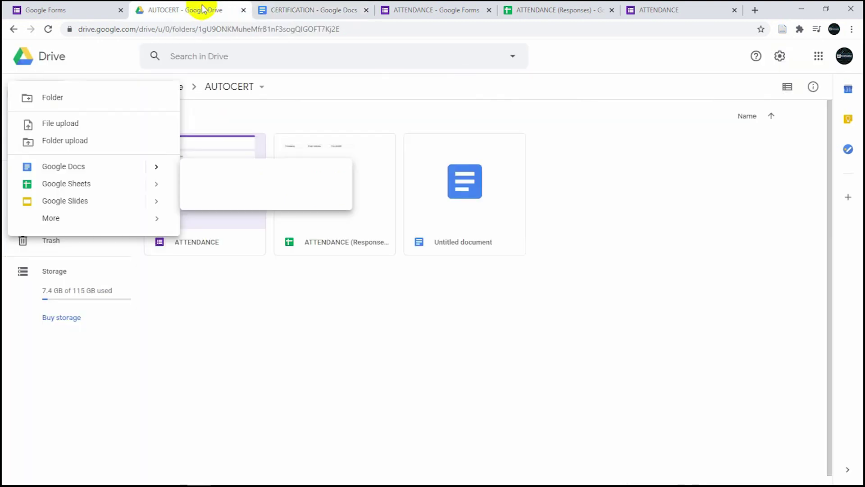
- Close the CERTIFICATION document tab and show the ATTENDANCE (Responses) spreadsheet
click(302, 14)
click(366, 10)
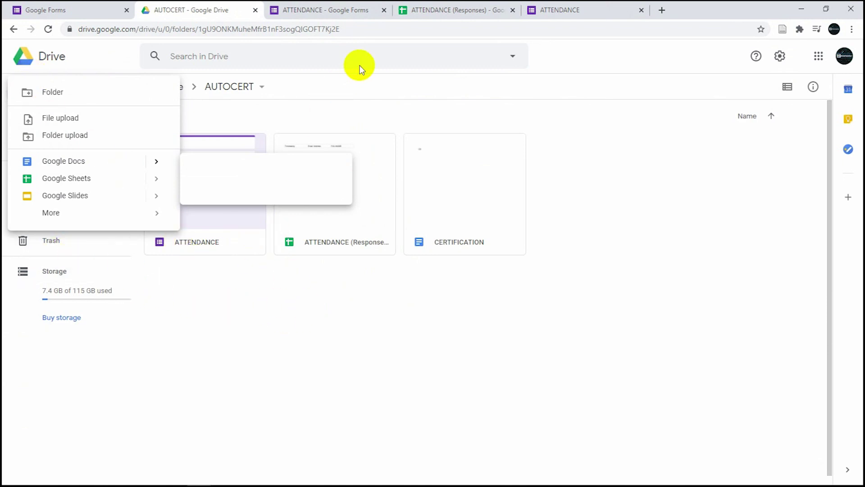
click(324, 9)
click(460, 10)
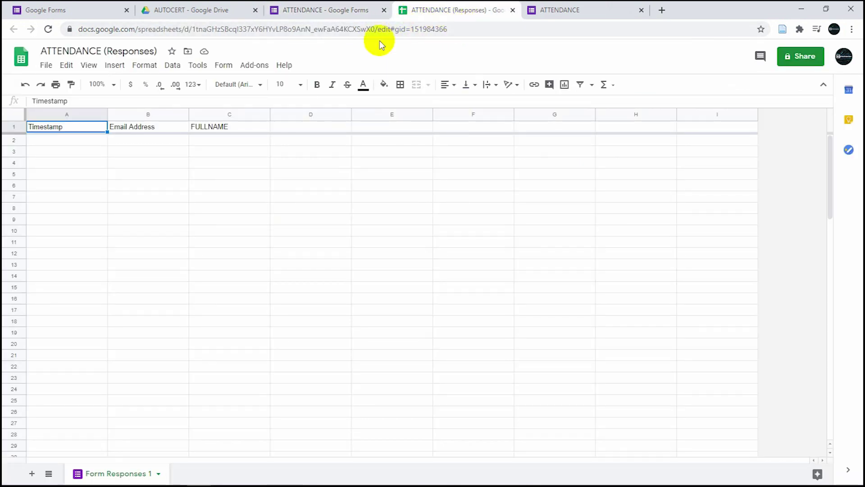
- Launch the Autocrat add-on from the Add-ons menu on the ATTENDANCE (Responses) sheet
click(261, 66)
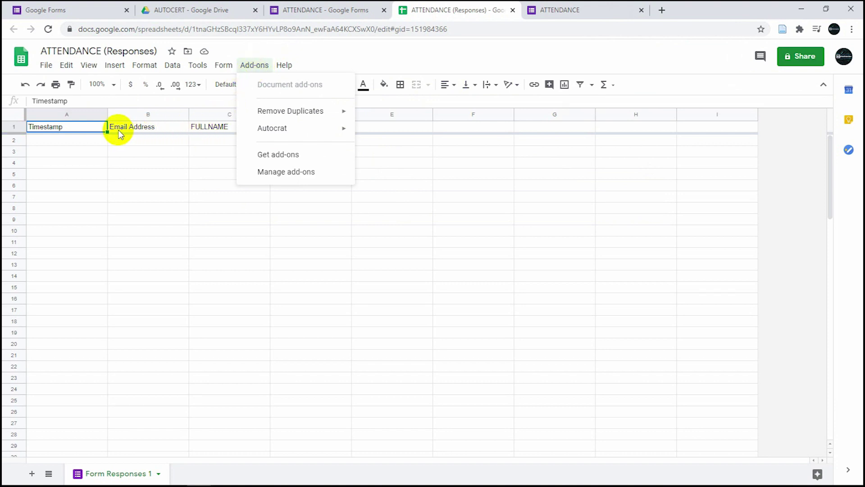
mouse_move(307, 136)
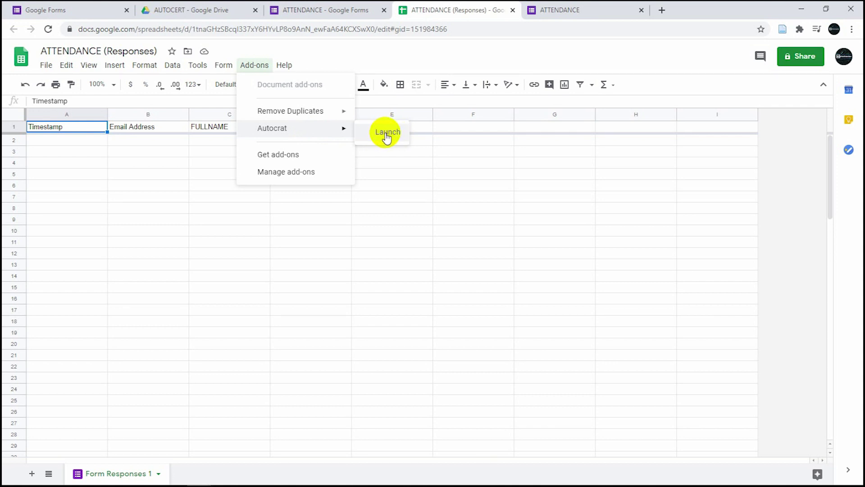
click(386, 134)
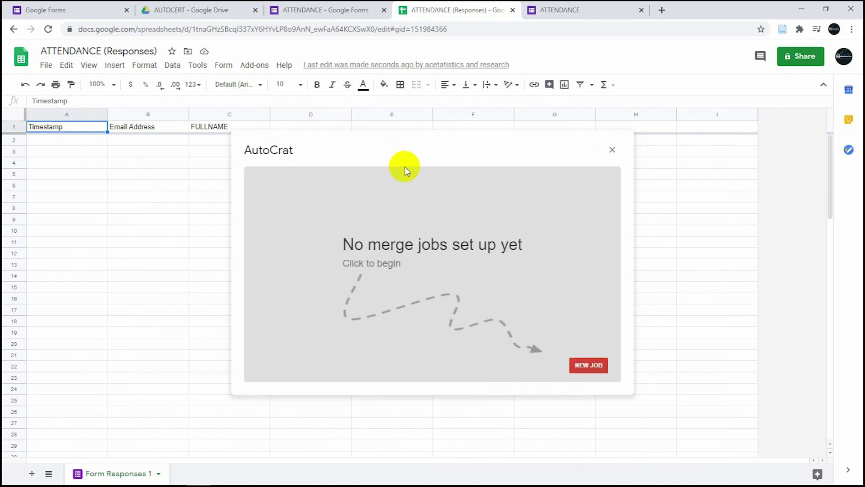
- Start a new AutoCrat merge job named 'autocertificate'
click(589, 363)
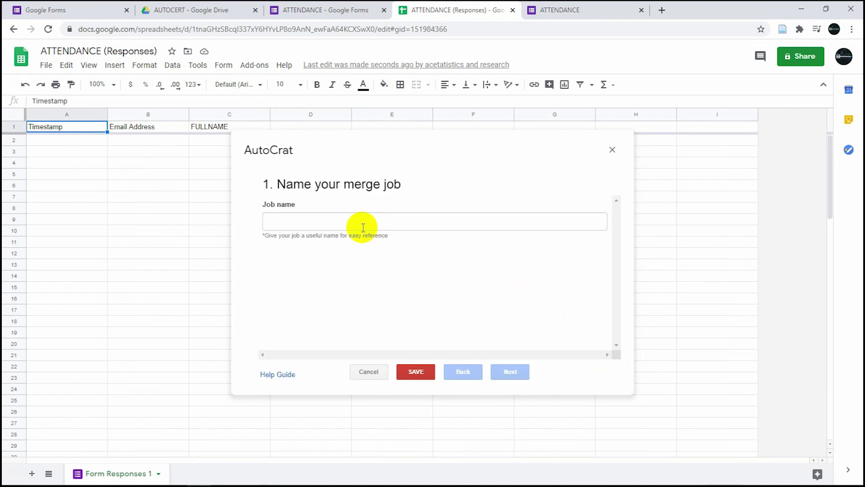
click(359, 225)
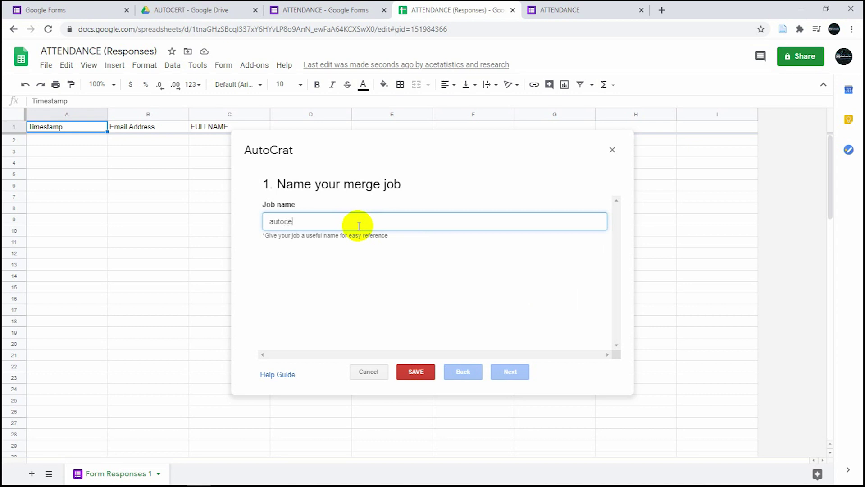
text(autocertific)
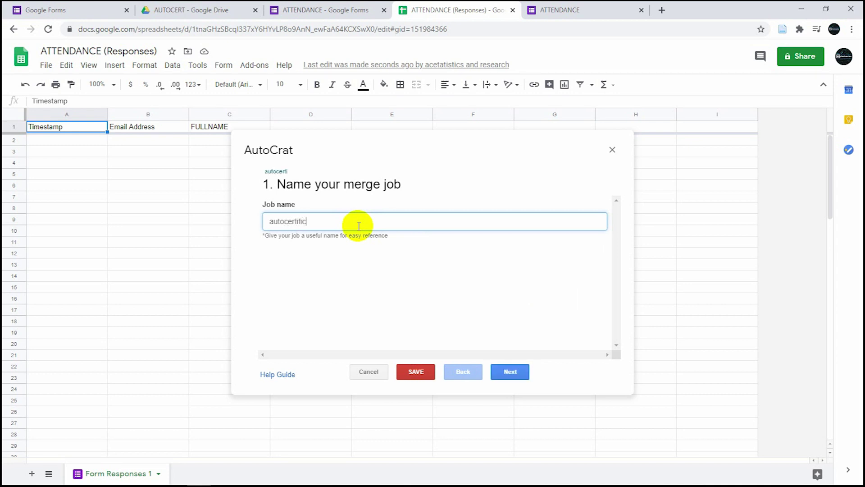
text(ate)
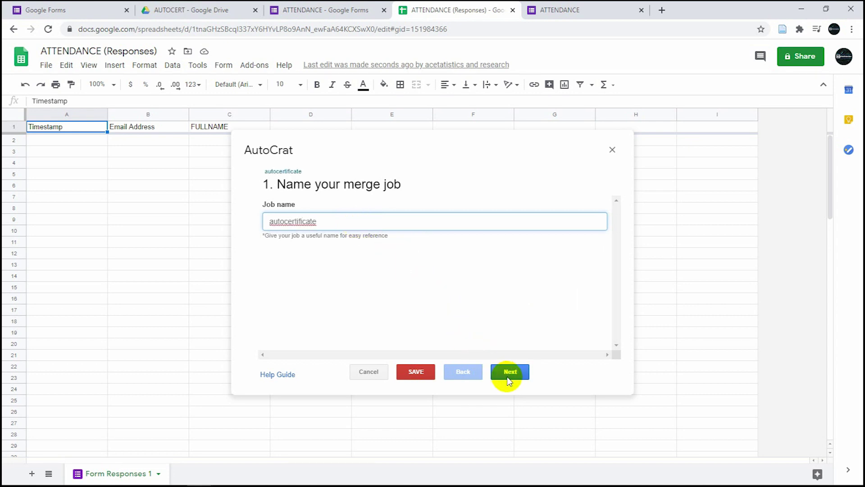
click(514, 377)
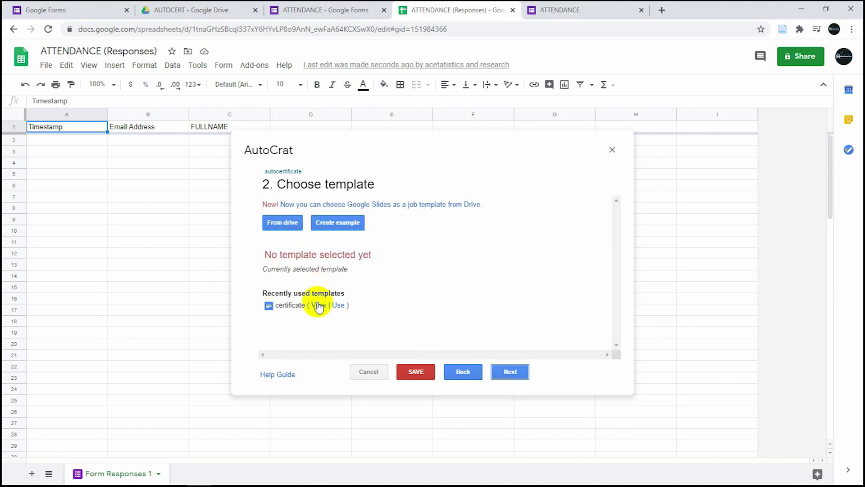
- Choose the CERTIFICATION document from Drive as the job's template
click(283, 223)
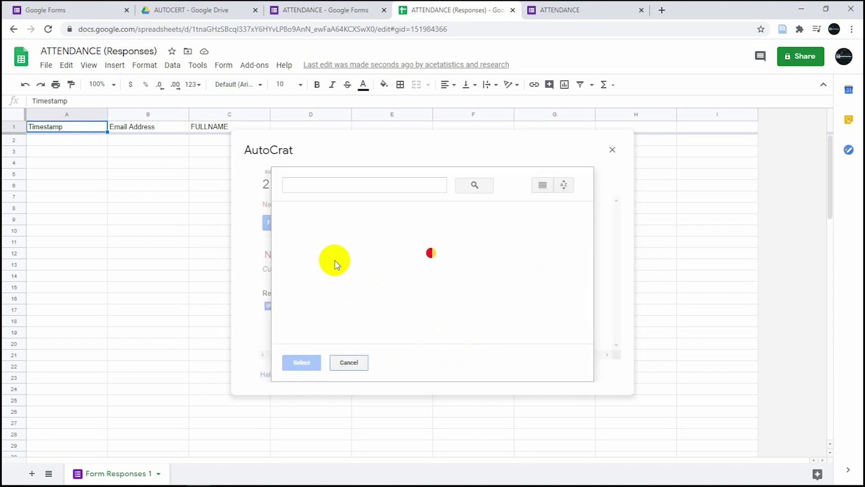
click(342, 282)
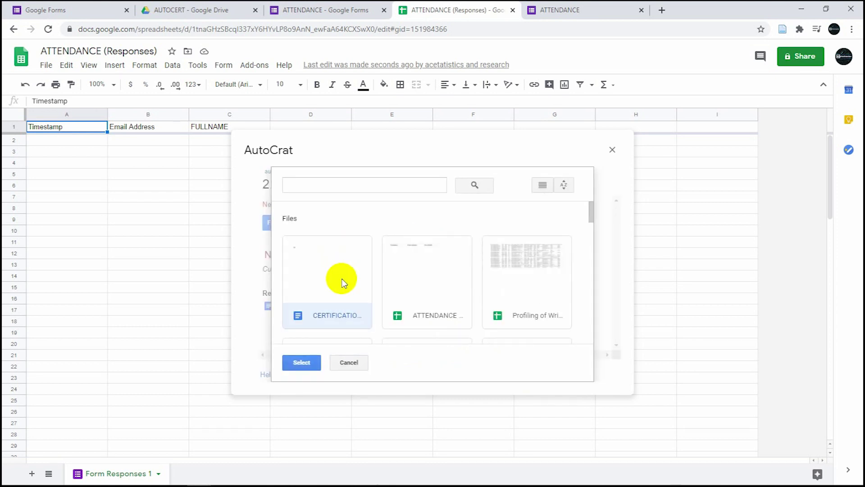
click(302, 362)
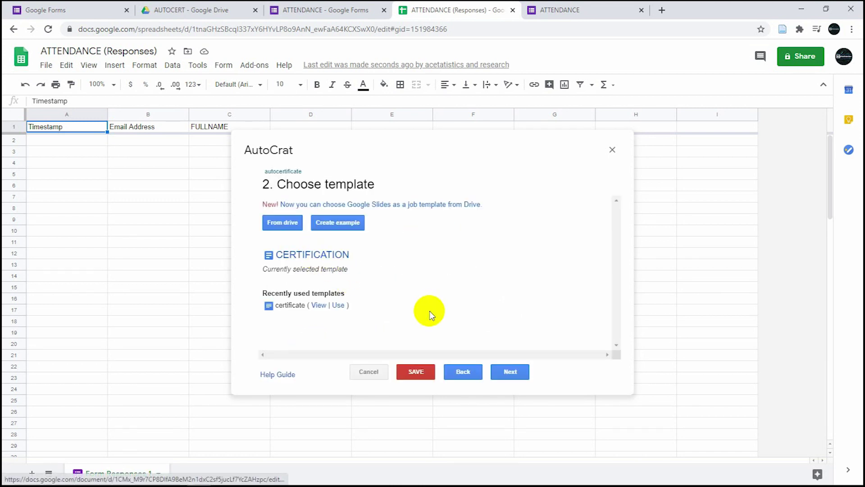
click(509, 372)
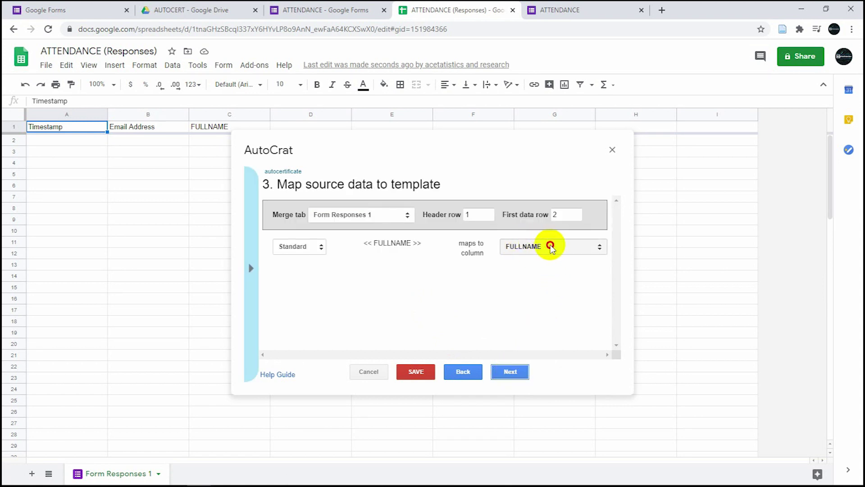
- Map the <<FULLNAME>> tag to the FULLNAME column
click(550, 246)
click(547, 298)
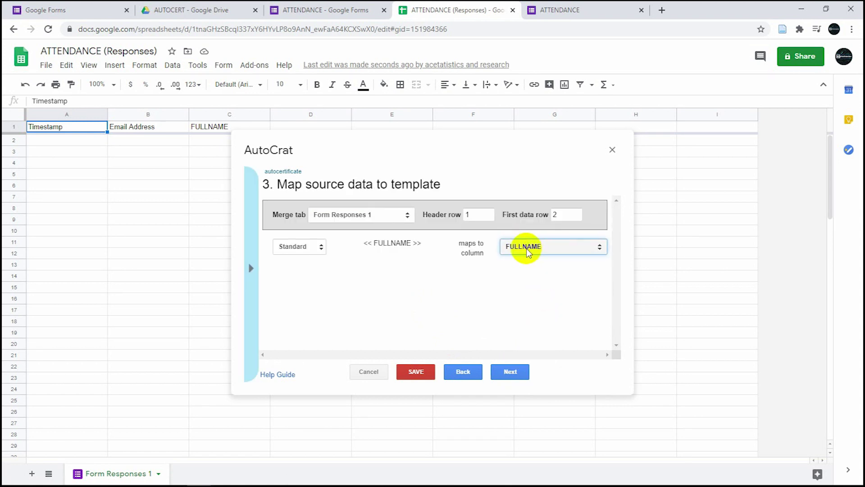
click(510, 372)
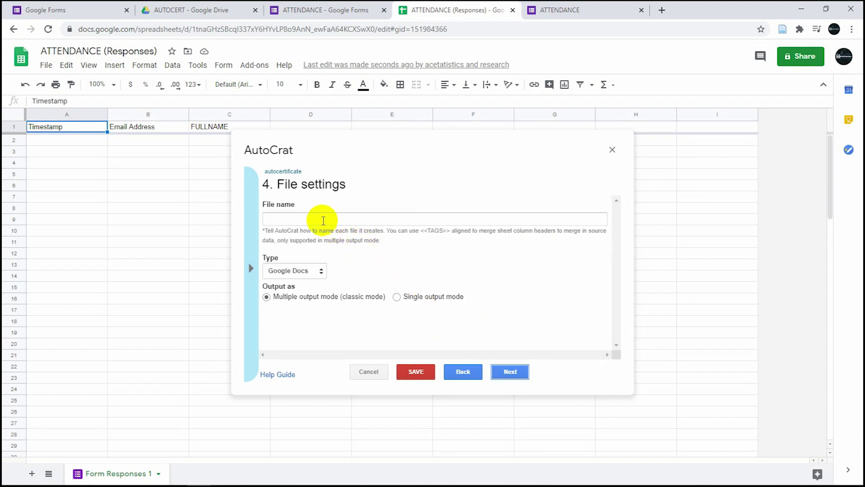
- Name output files 'CERTIFICATE FOR <<FULLNAME>>' and set the file type to PDF
click(323, 220)
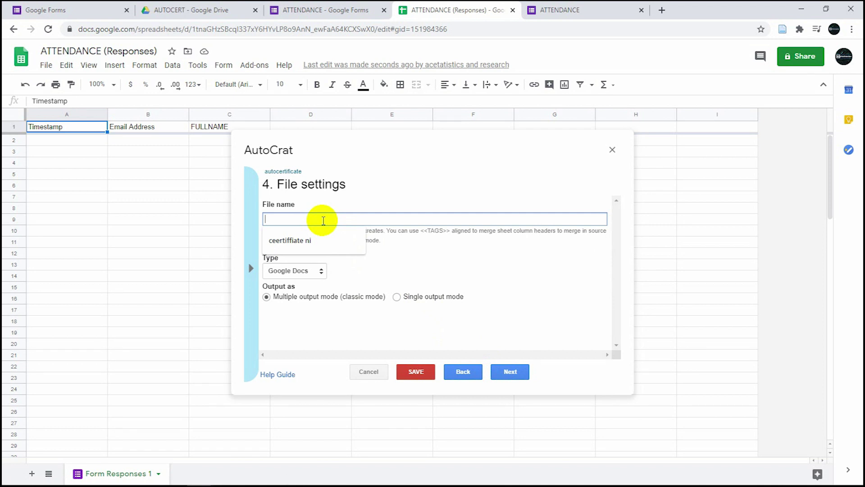
text(CERTIFICATE FOR)
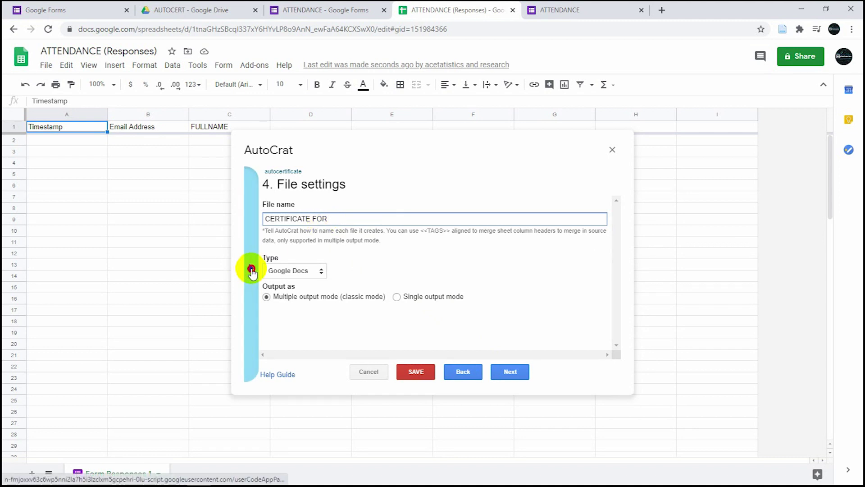
click(251, 269)
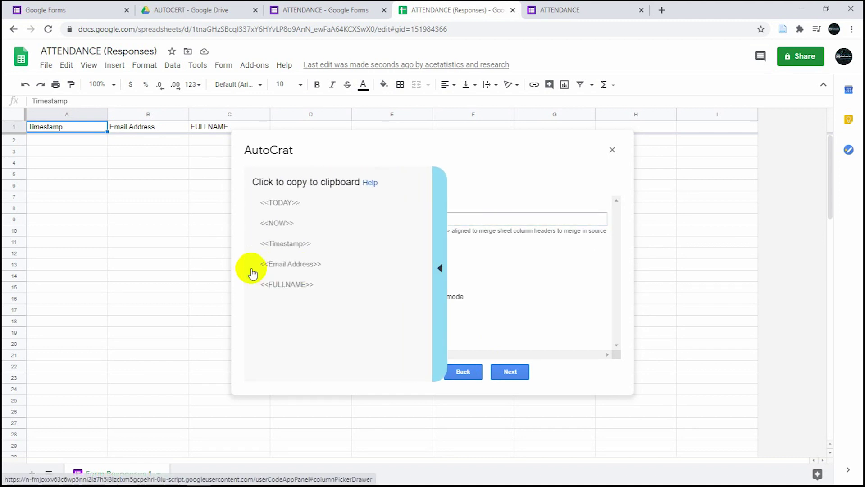
click(277, 285)
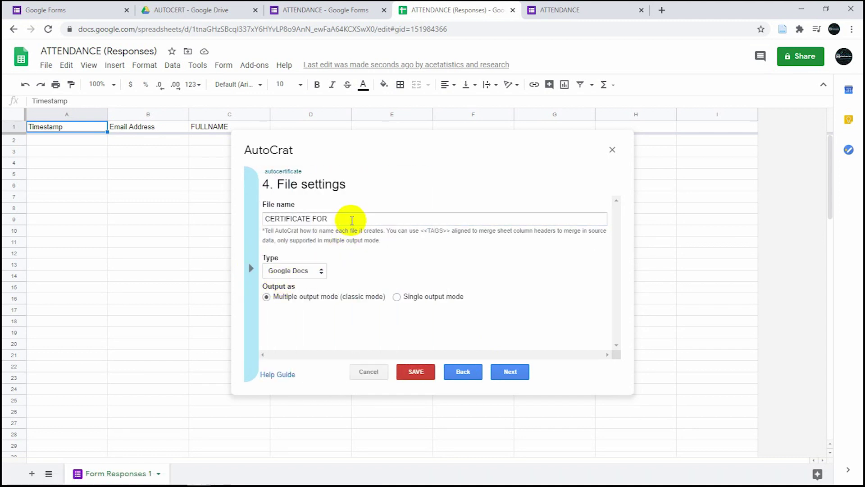
click(352, 220)
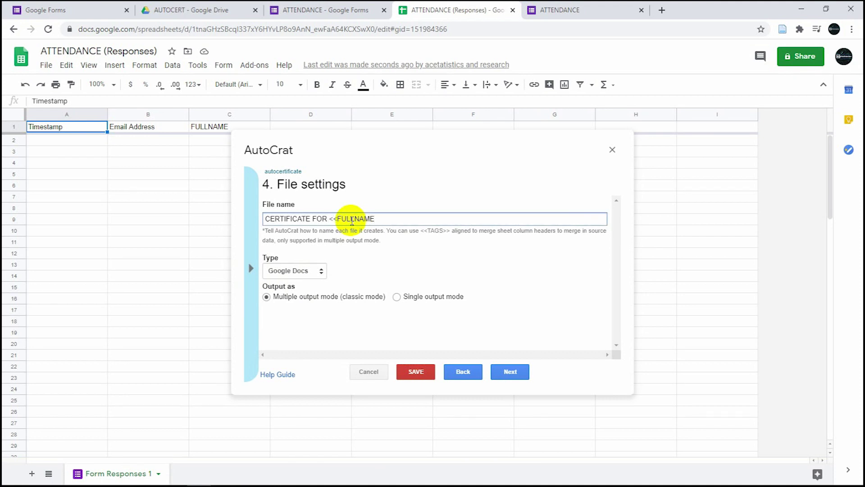
click(319, 269)
click(285, 305)
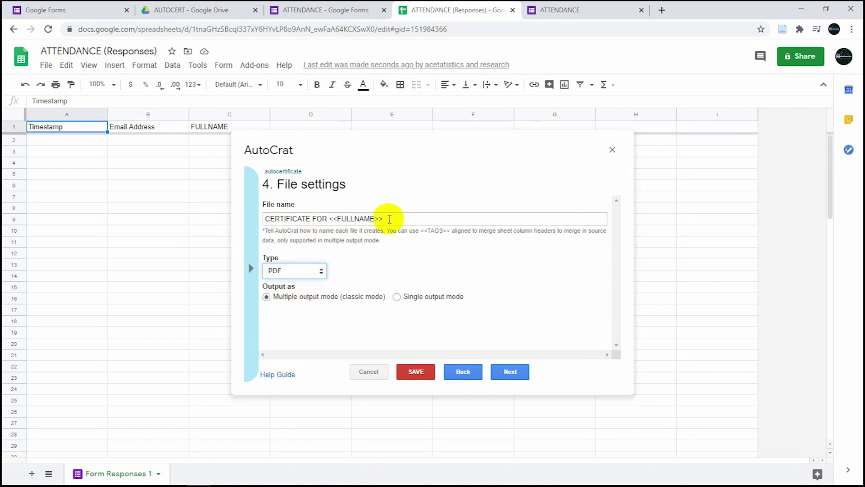
click(498, 373)
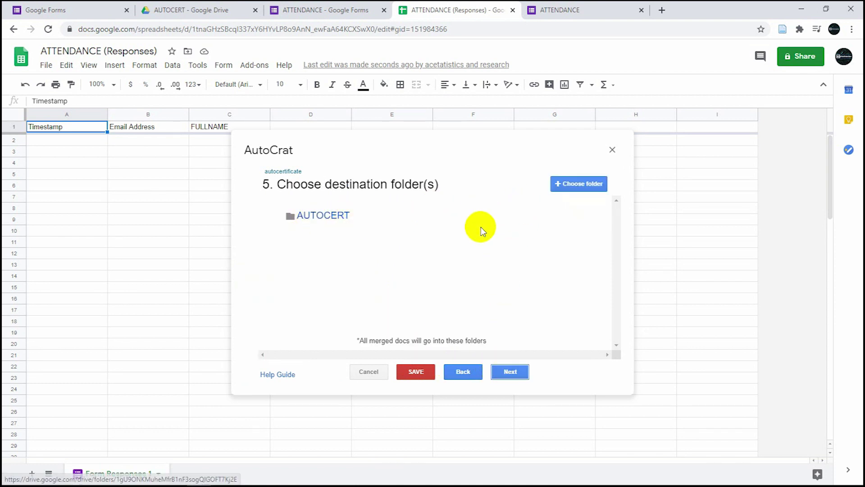
- Add a dynamic folder reference using the Timestamp column
click(509, 371)
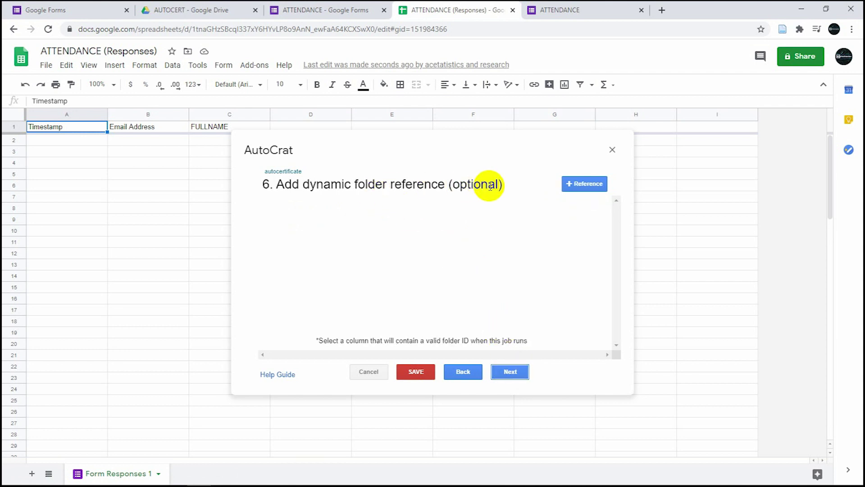
click(575, 185)
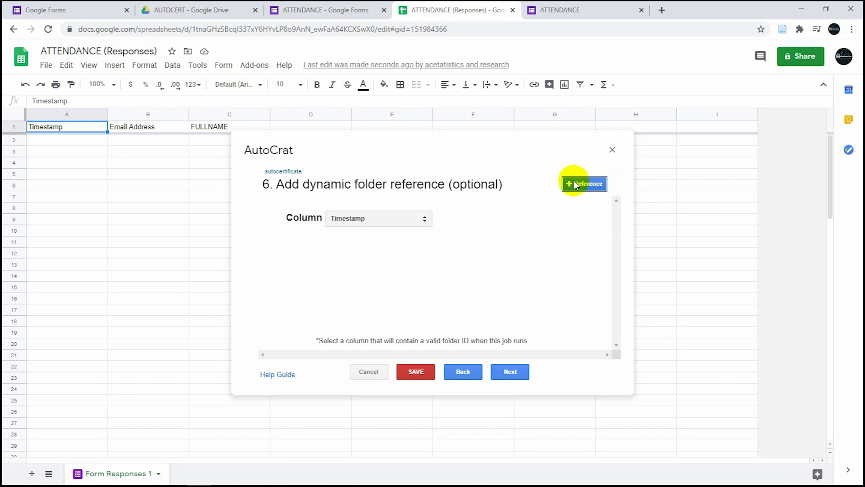
click(425, 220)
click(386, 236)
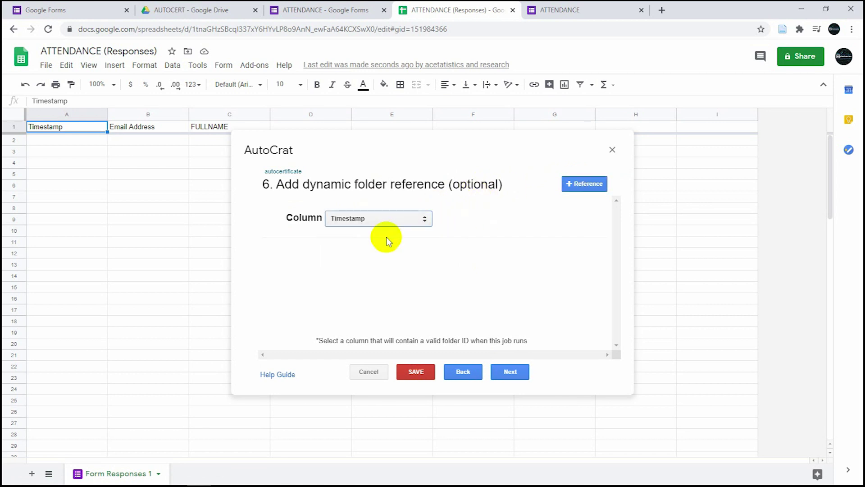
click(511, 373)
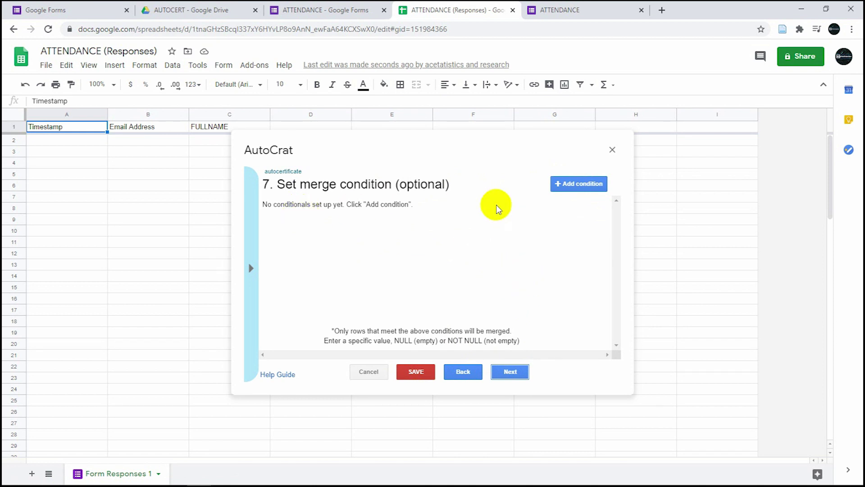
- Add a merge condition row and continue to sharing and email settings
click(578, 184)
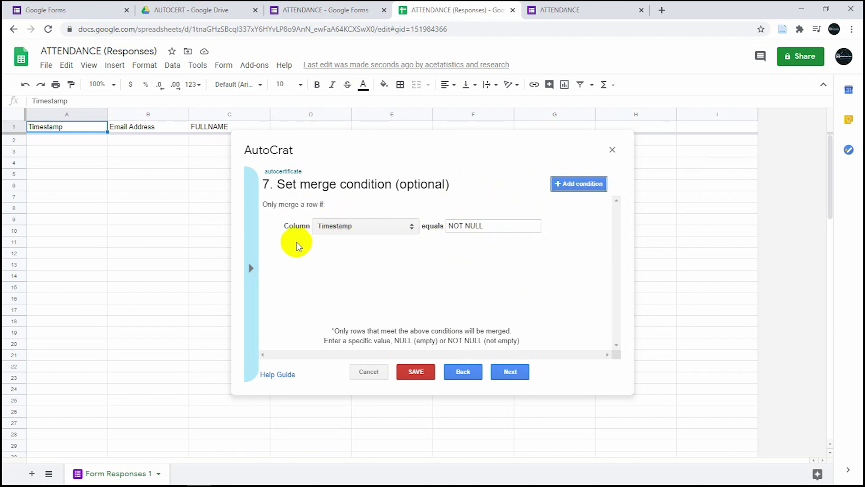
click(252, 266)
click(440, 267)
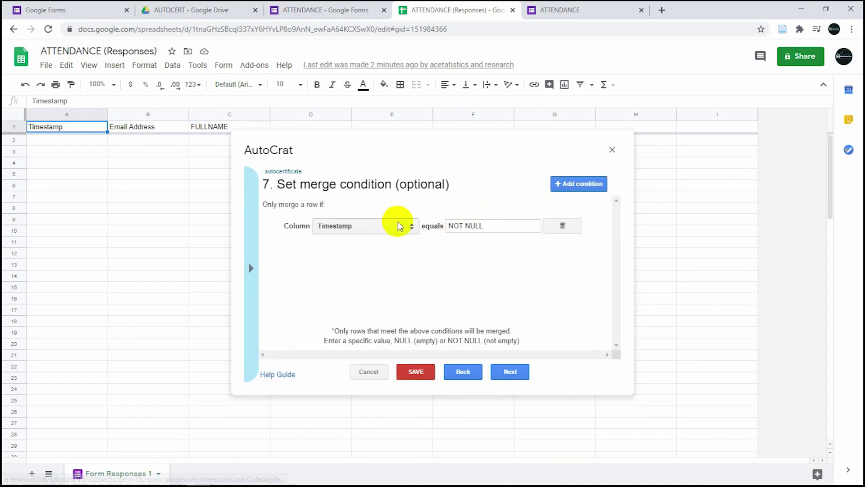
click(510, 372)
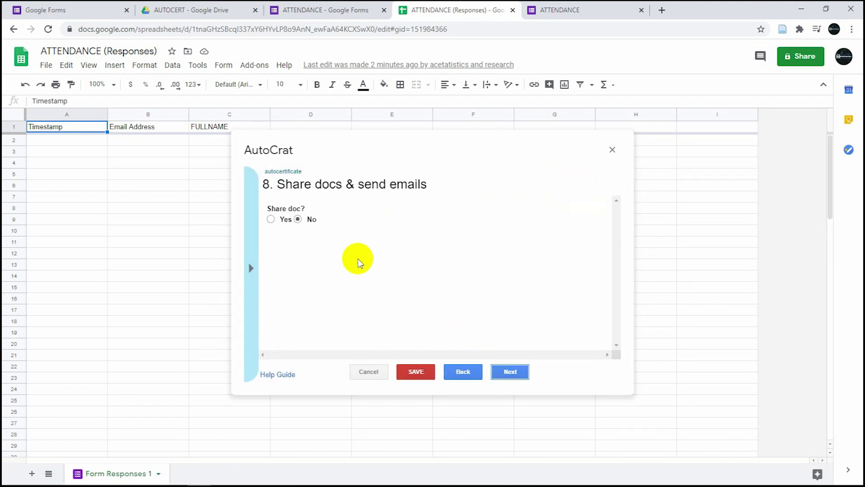
- Enable sharing of generated documents while preventing collaborators from re-sharing
click(271, 220)
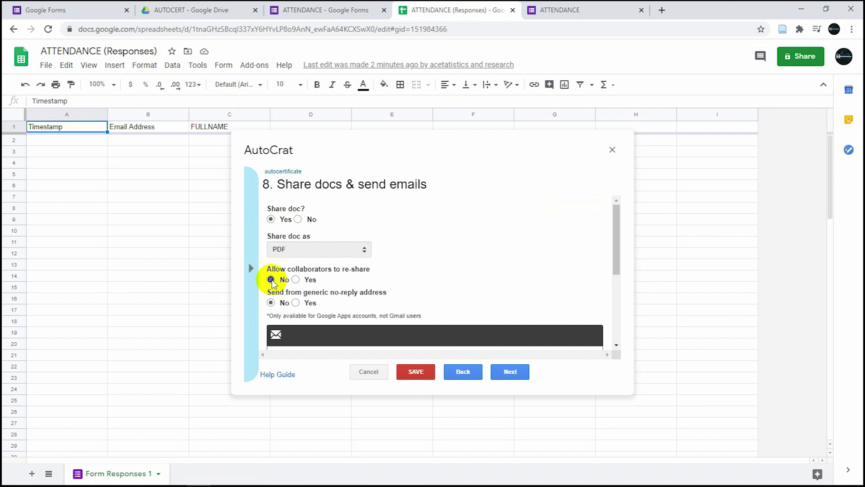
click(270, 280)
scroll(372, 306, down, 3)
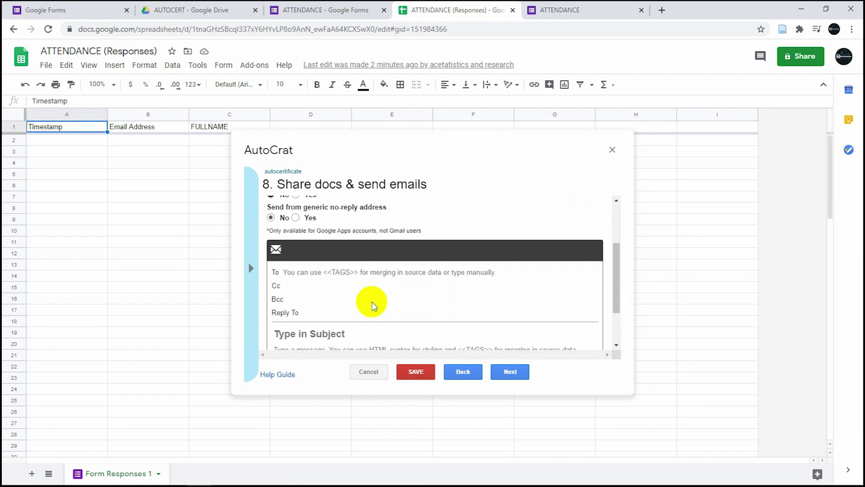
- Set the email recipient to the <<Email Address>> merge tag
click(251, 267)
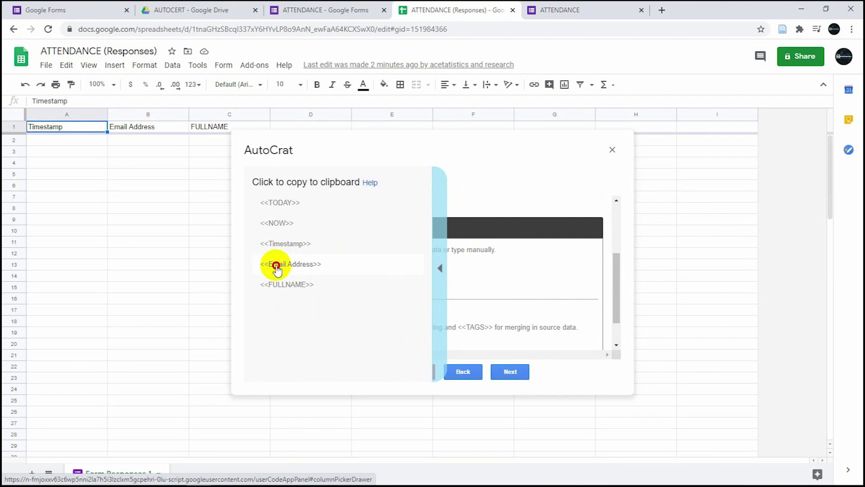
click(269, 270)
click(309, 252)
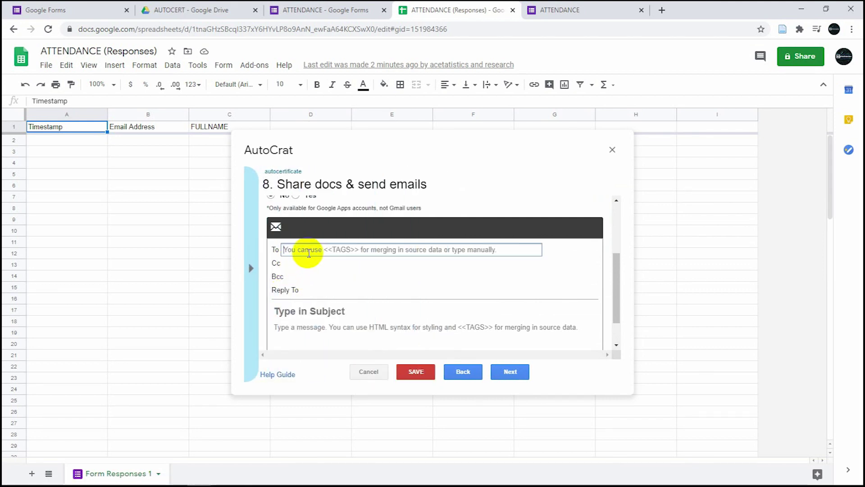
text(<<Email Address>>)
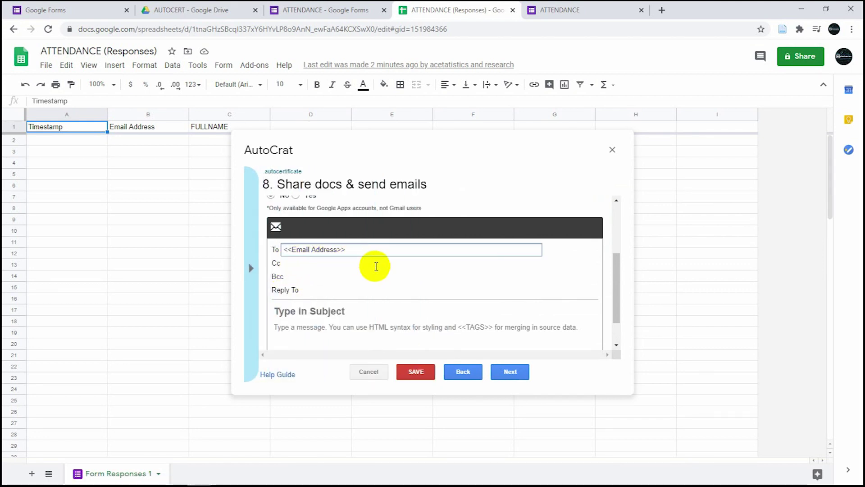
click(371, 276)
click(367, 289)
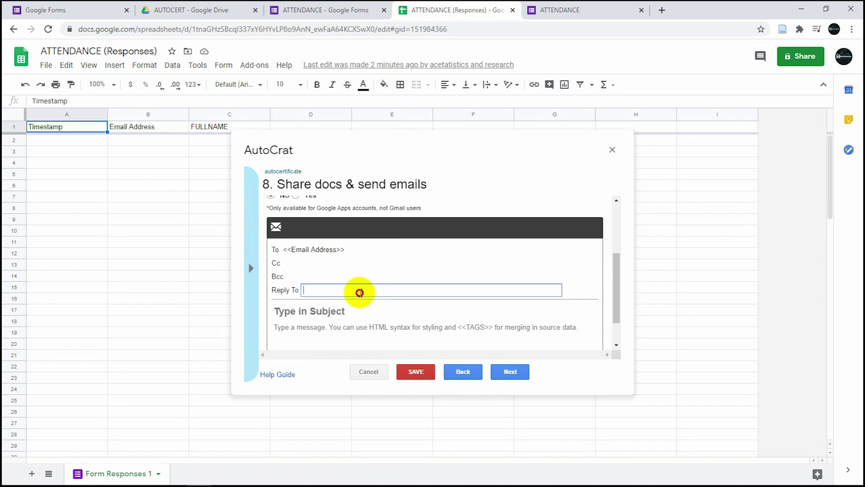
click(356, 328)
- Give the email subject 'Your CERTIFICATE' and body 'See attached file'
click(344, 311)
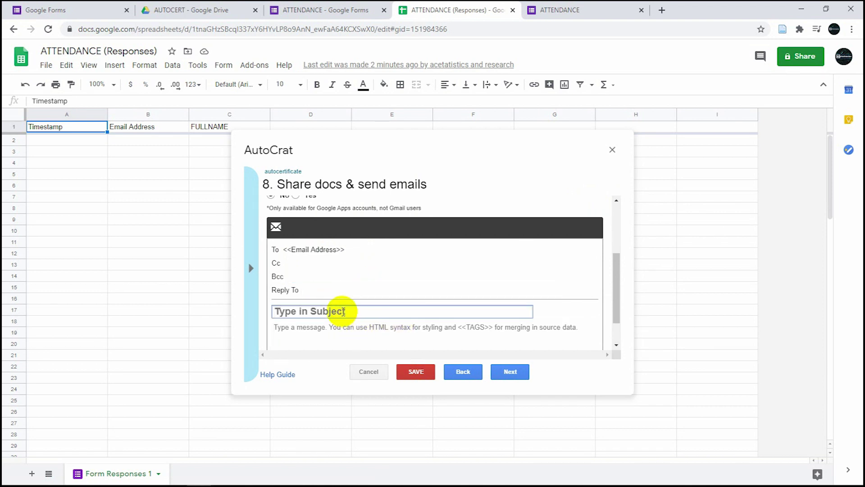
text(Your CERTIFICA)
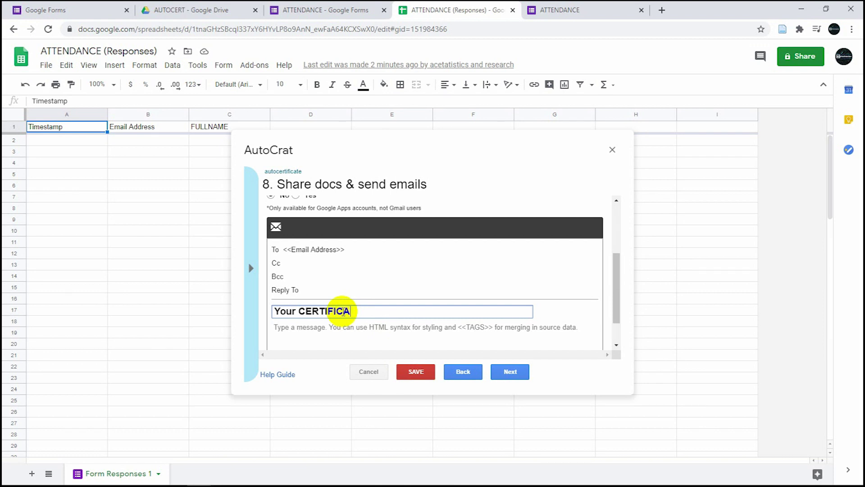
text(TE)
click(347, 327)
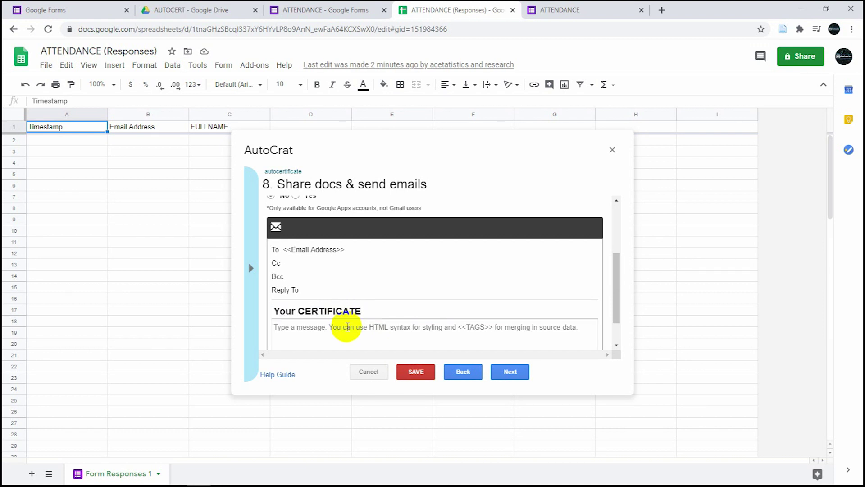
text(See attached file)
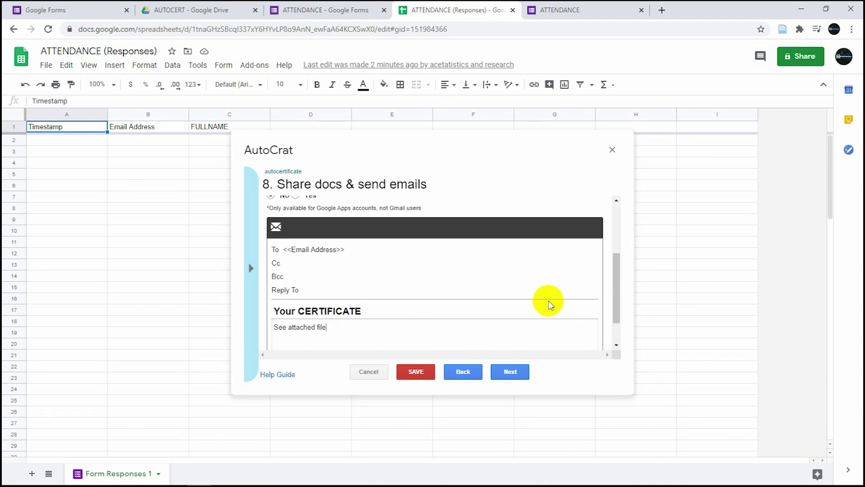
drag(614, 287, 614, 318)
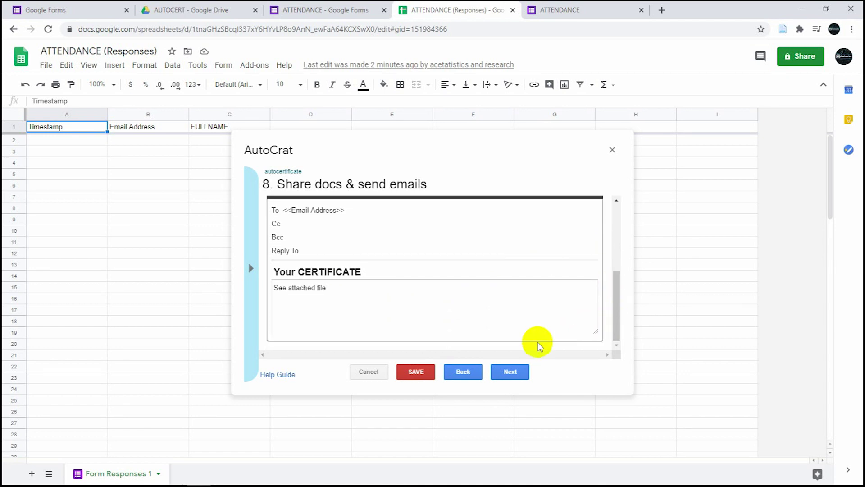
click(513, 372)
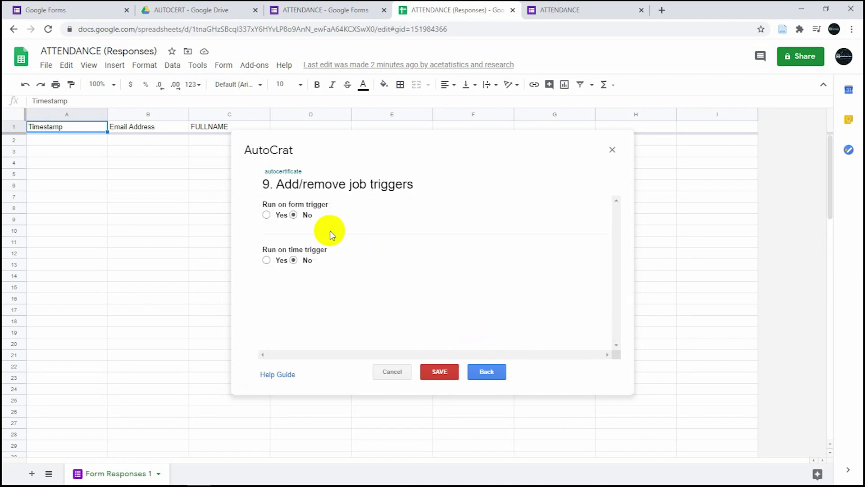
- Set the autocertificate job to run on form submission and save it
click(266, 214)
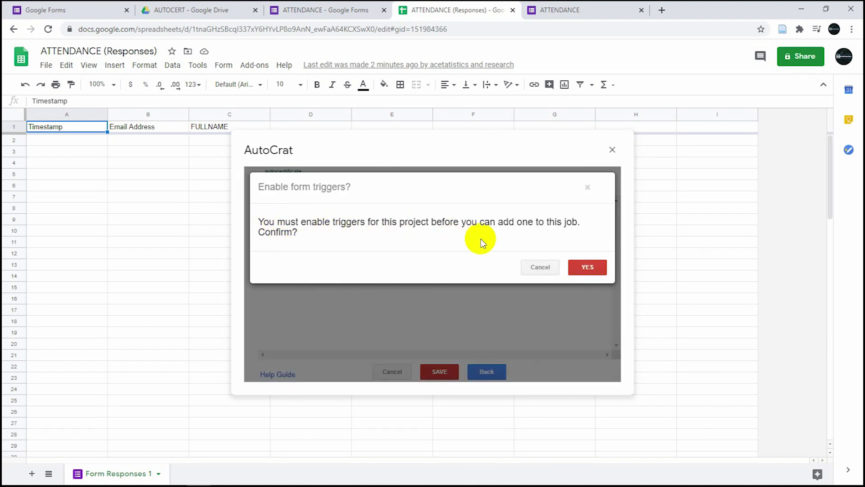
click(586, 267)
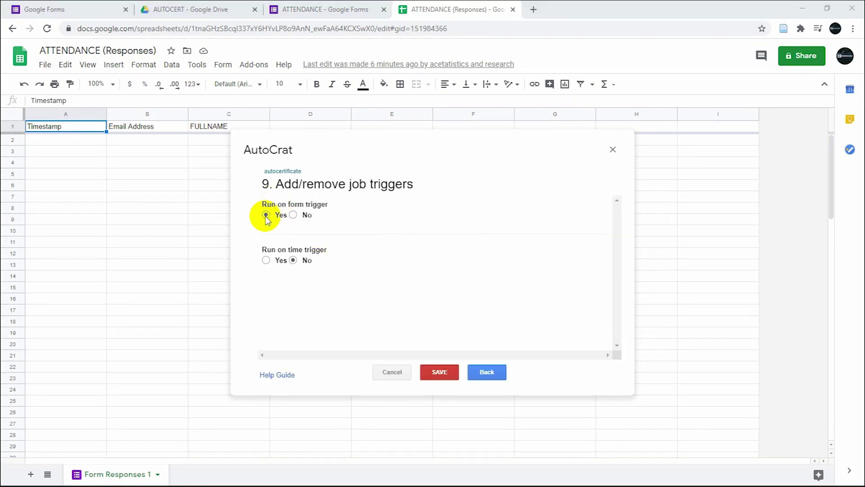
click(440, 374)
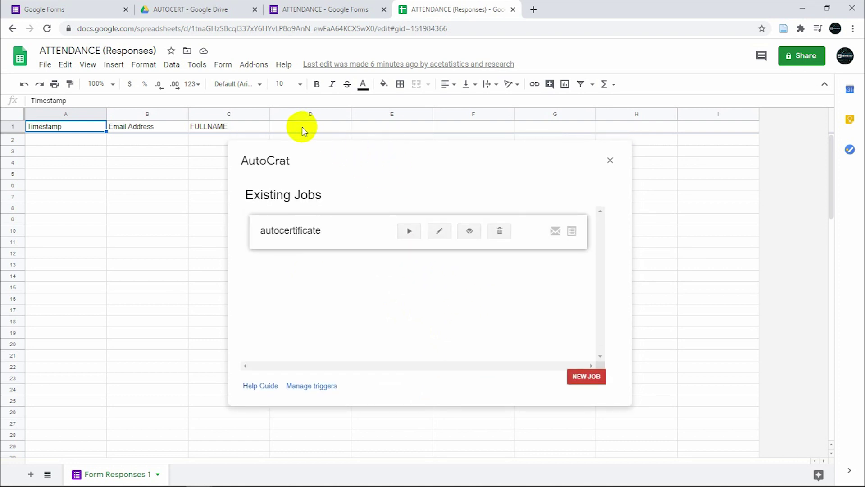
- Run the job once, close AutoCrat, and go to the live ATTENDANCE form
click(408, 231)
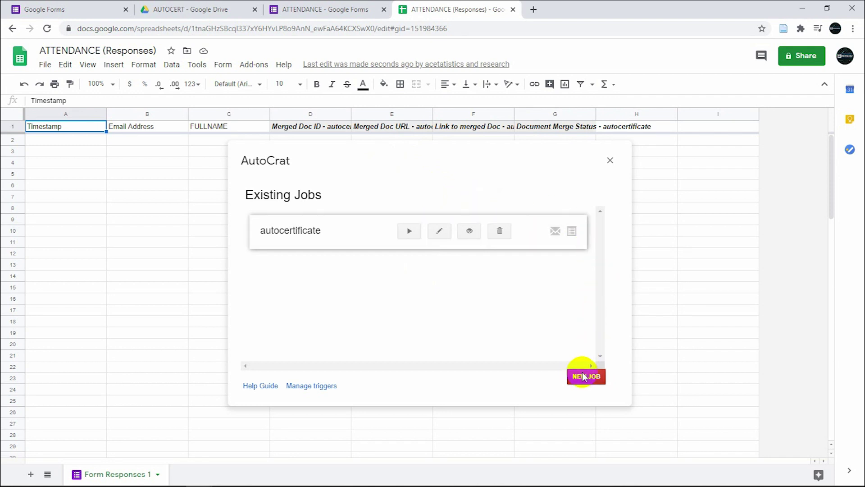
click(609, 161)
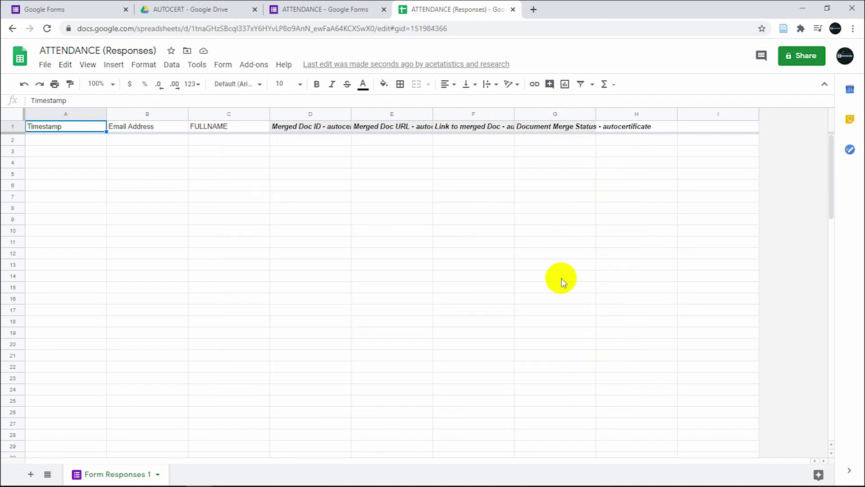
click(295, 10)
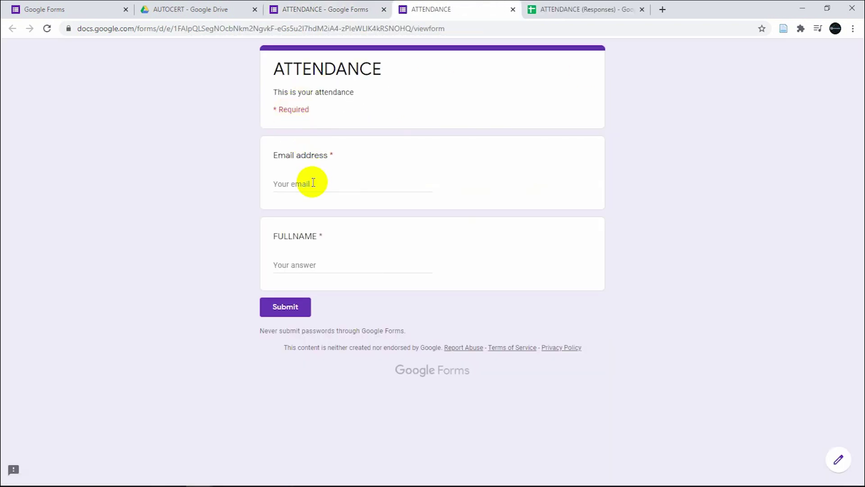
- Submit an ATTENDANCE response with the respondent's email and full name, then return to the spreadsheet
click(313, 182)
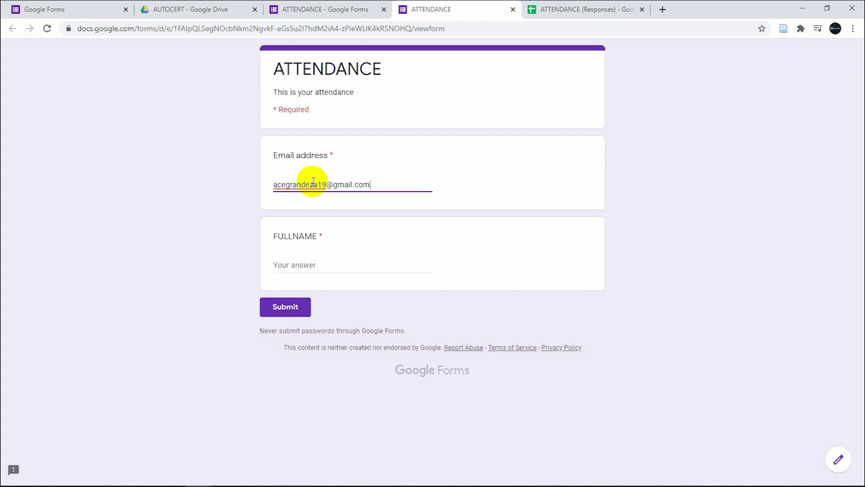
click(312, 261)
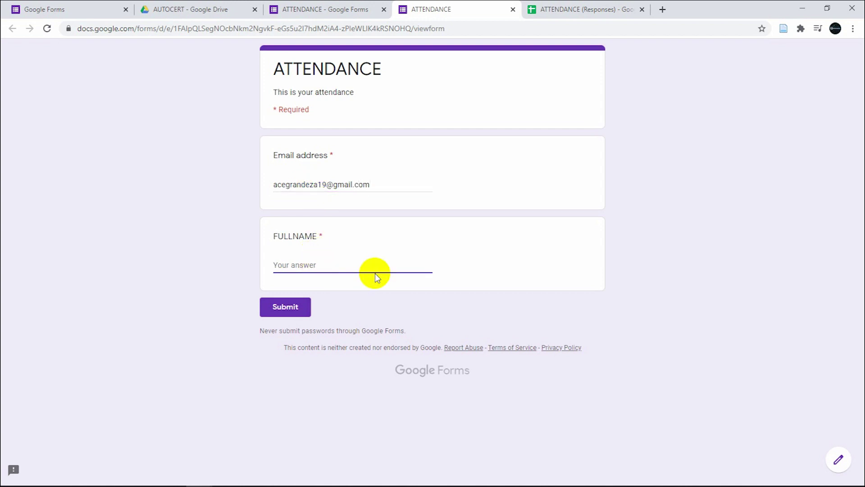
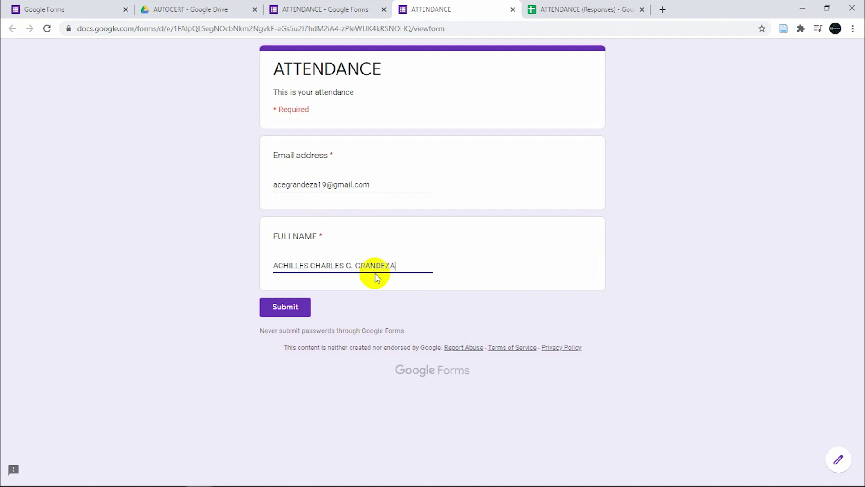
click(288, 311)
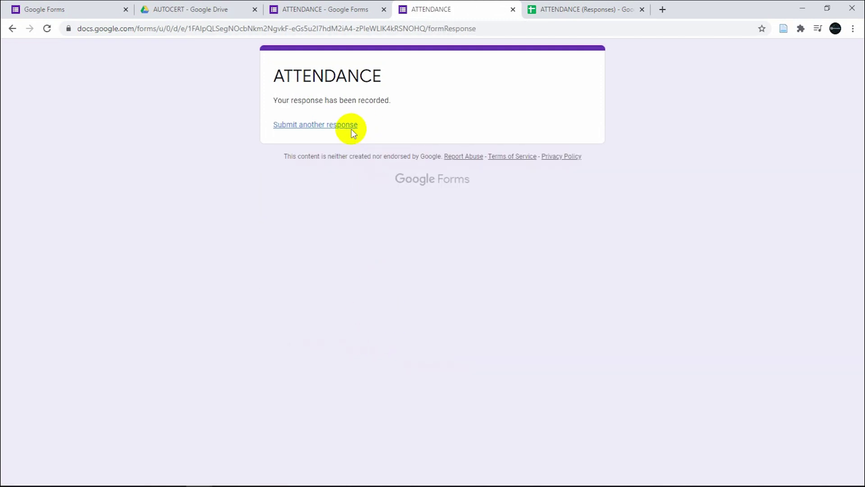
click(560, 9)
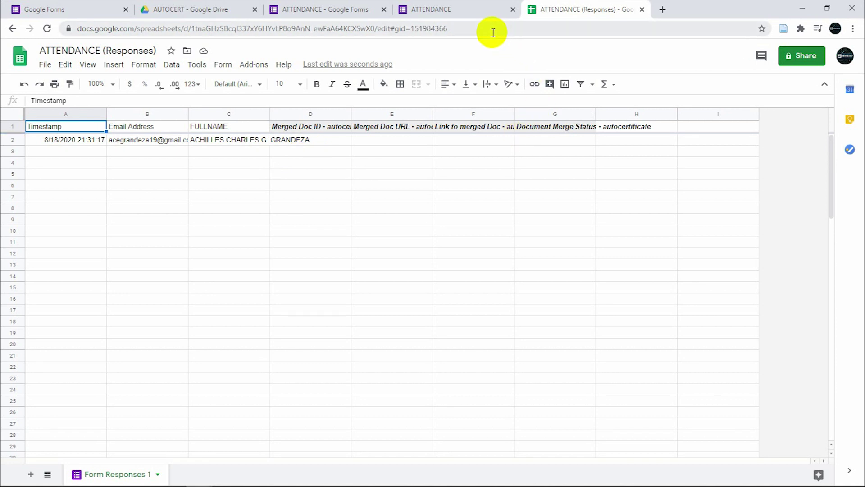
- Check row 2's merge status and document links, then switch to the AUTOCERT Drive folder
click(440, 12)
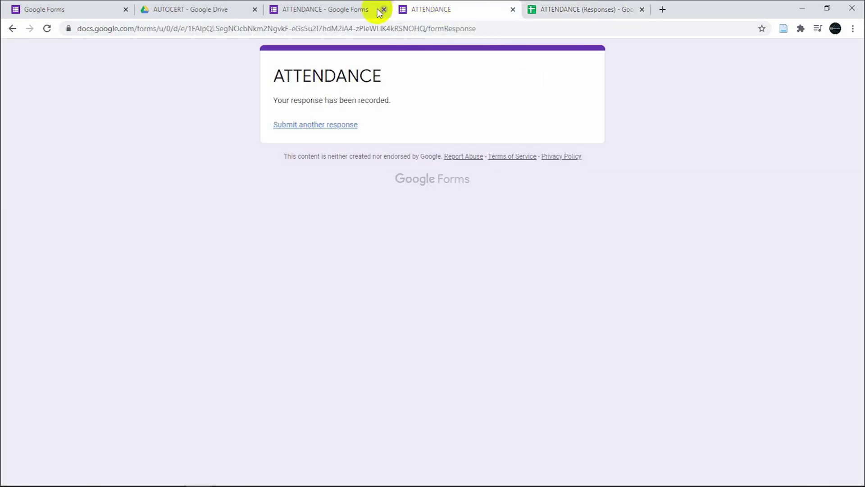
click(353, 11)
click(444, 9)
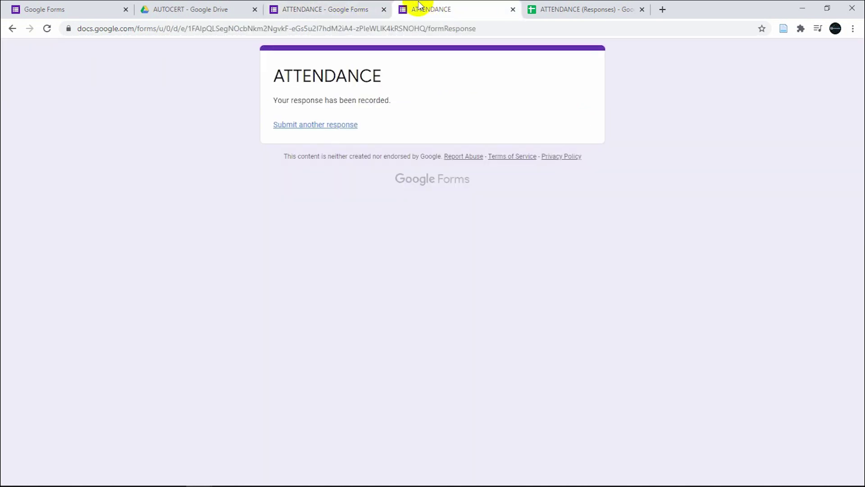
click(536, 9)
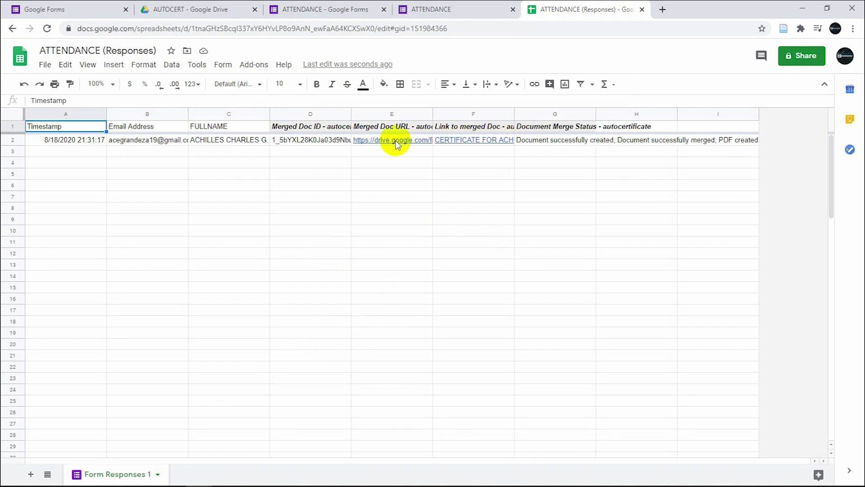
click(222, 12)
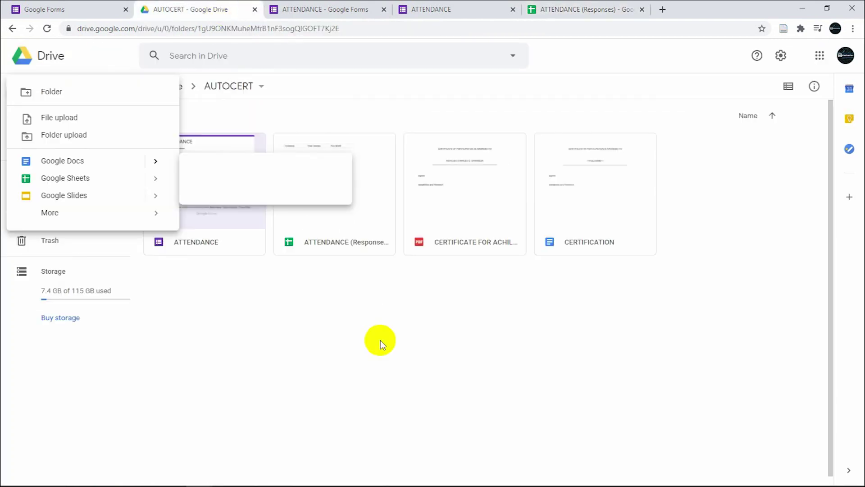
- Open the CERTIFICATION template document to check it, then close it
click(559, 201)
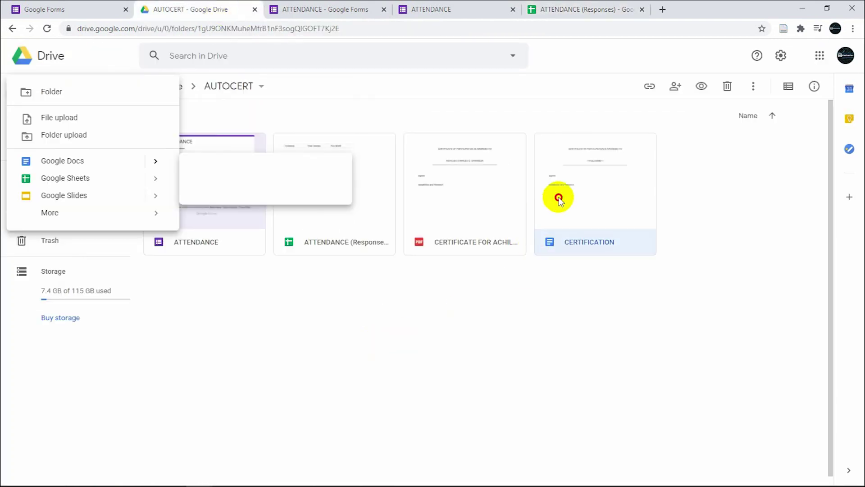
double_click(567, 203)
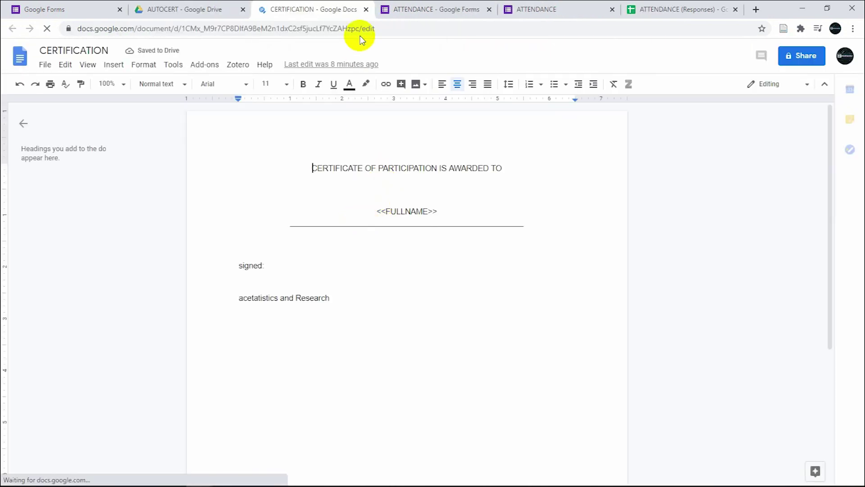
click(367, 9)
- Preview the generated certificate PDF with the respondent's name, then open a new tab
double_click(464, 187)
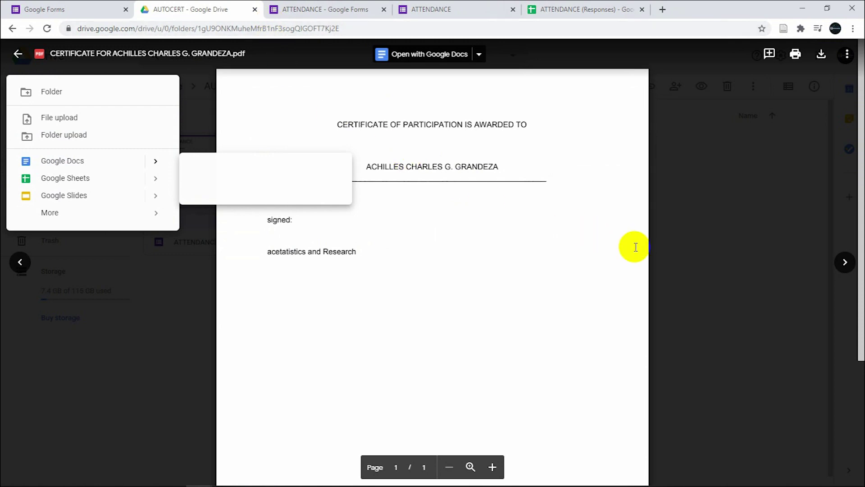
click(708, 246)
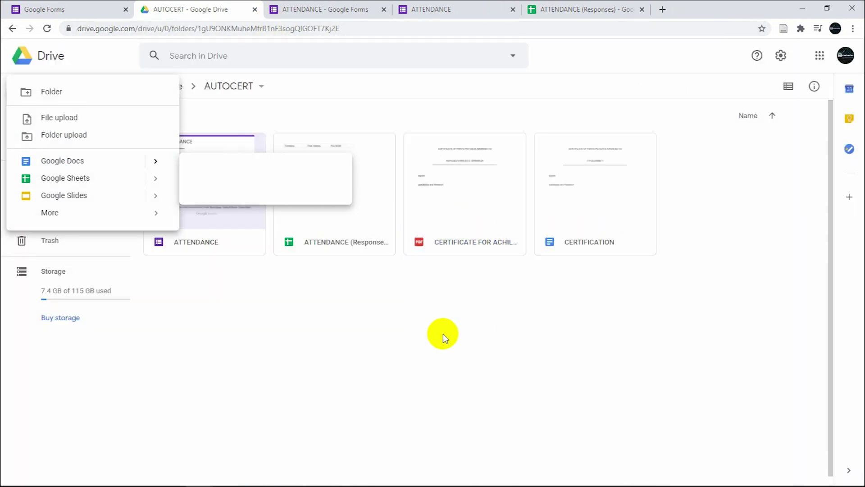
click(661, 10)
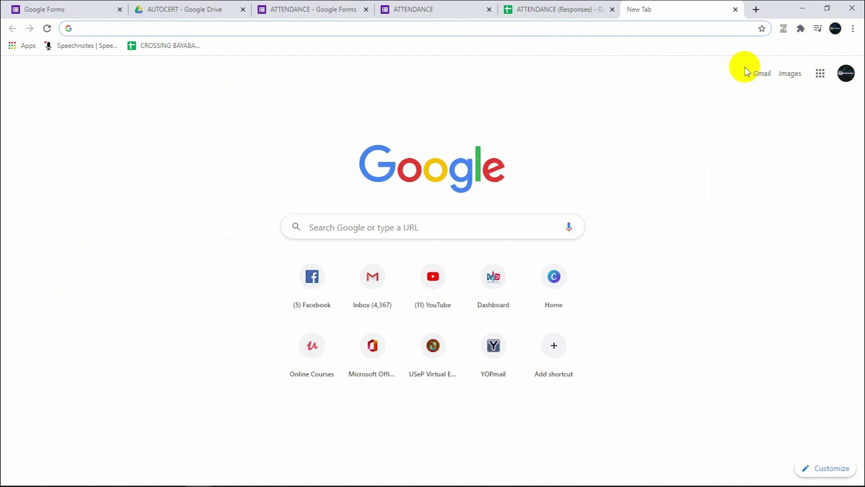
- In the respondent's Gmail, open the 'Your CERTIFICATE' email and view its PDF attachment
click(761, 74)
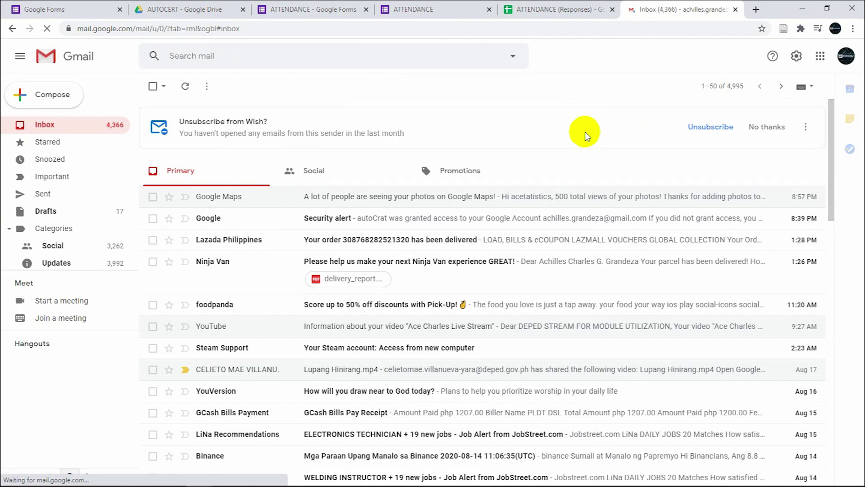
click(846, 56)
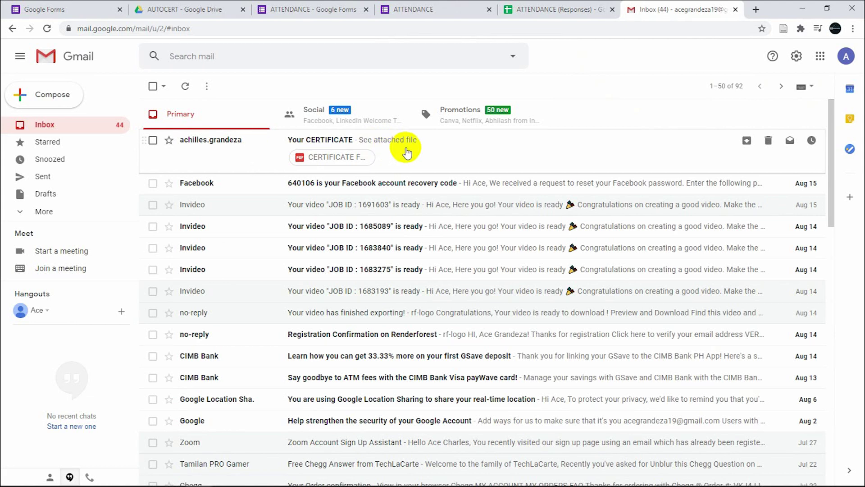
click(406, 149)
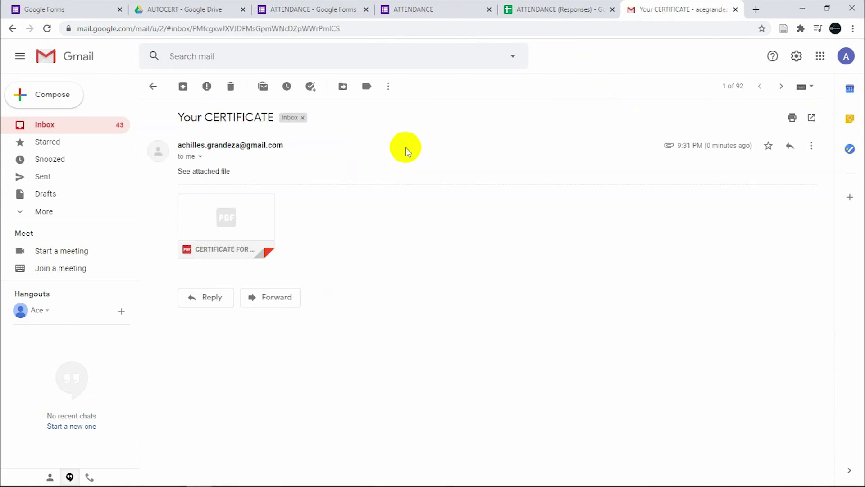
click(244, 217)
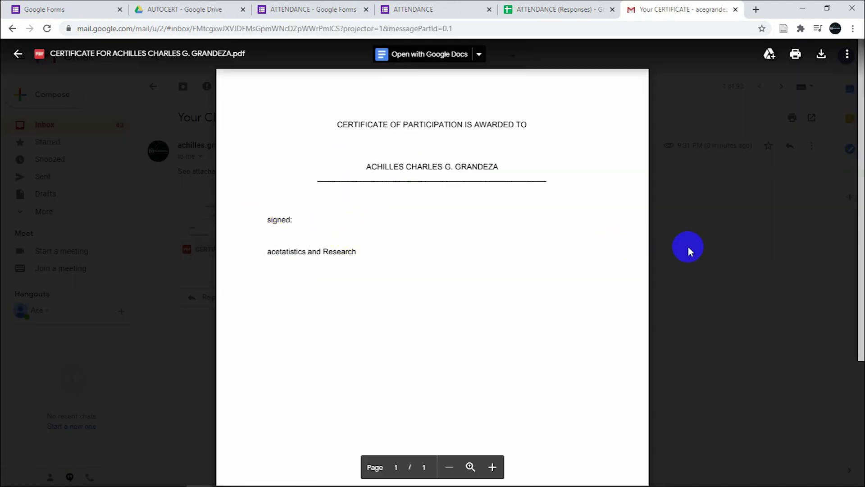
click(687, 247)
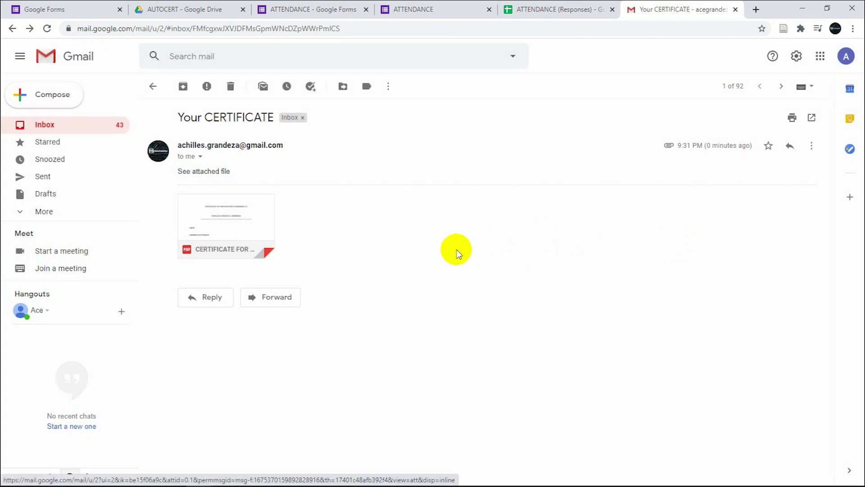
click(735, 9)
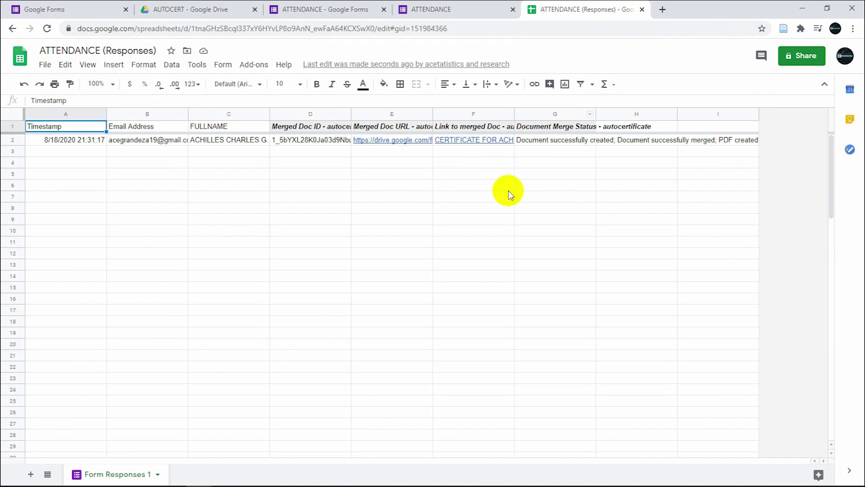